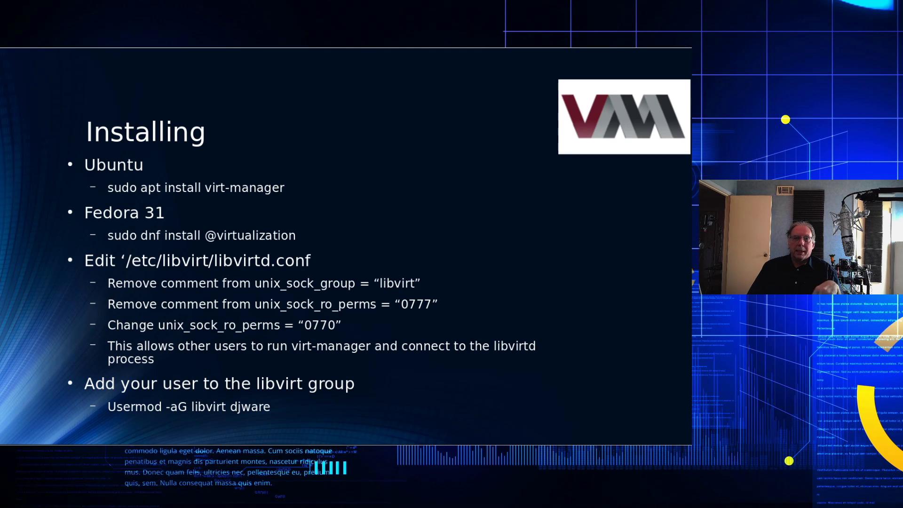
# Step: Advance the slideshow past the Installing (cont) slide to the Demo slide
pyautogui.press('pagedown')
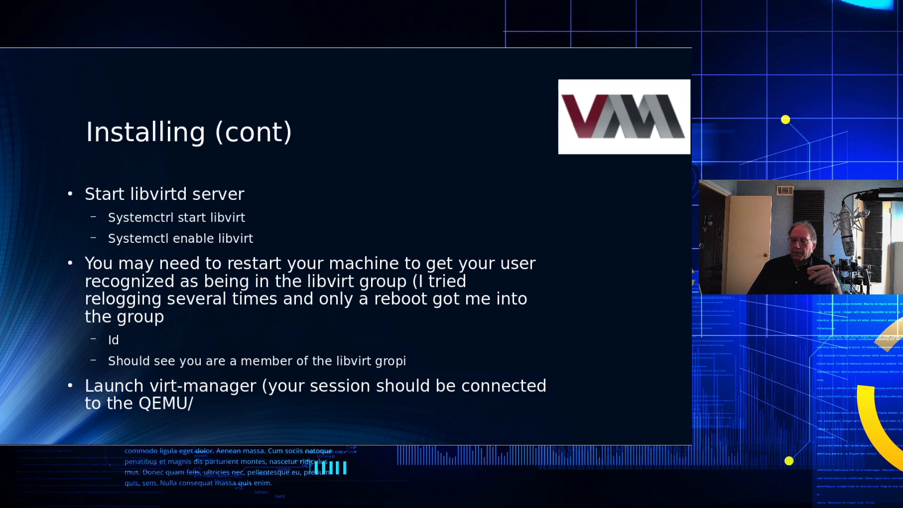
pyautogui.press('Right')
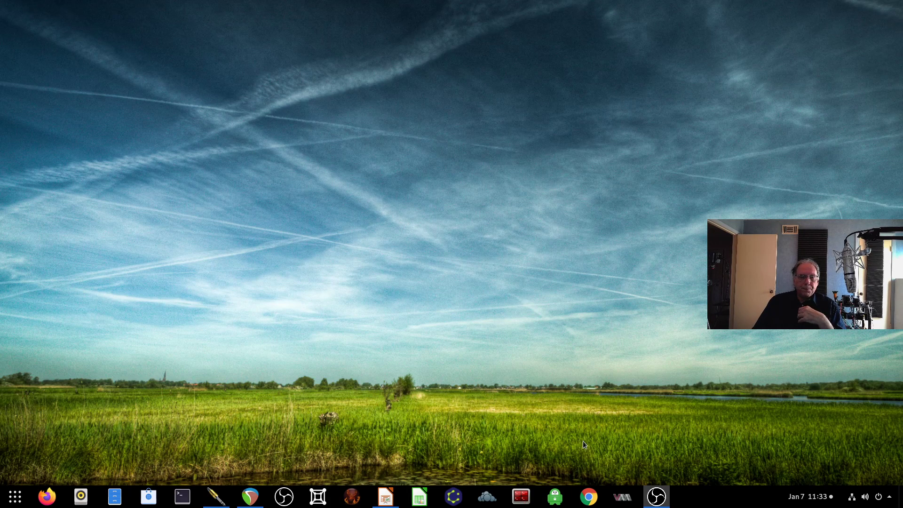
# Step: Launch Virtual Machine Manager from the taskbar and centre its window on screen
pyautogui.click(621, 497)
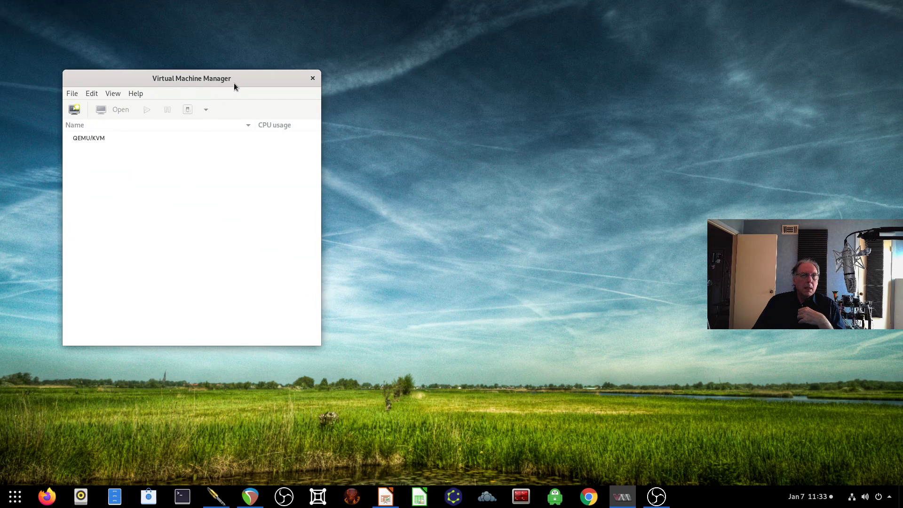
pyautogui.moveTo(234, 83); pyautogui.dragTo(456, 65)
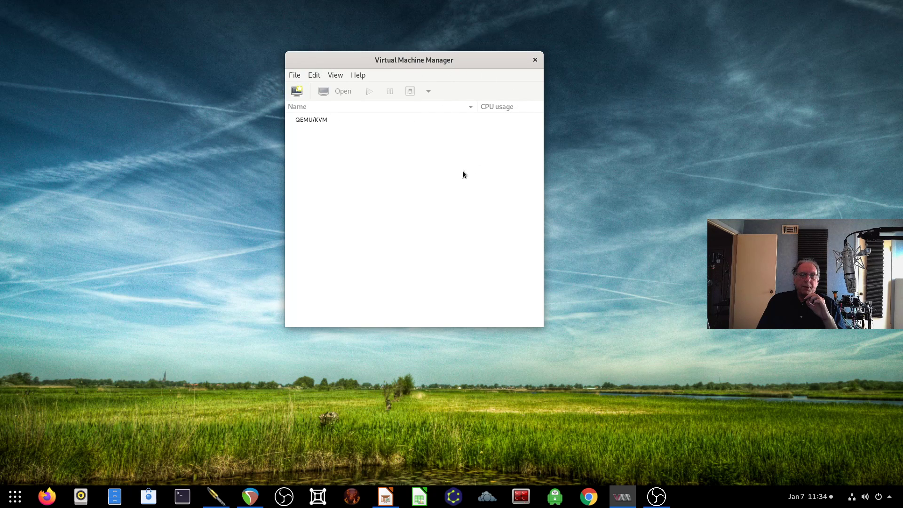
# Step: Start a new VM and select 'Local install media (ISO image or CDROM)' as the installation source
pyautogui.click(297, 93)
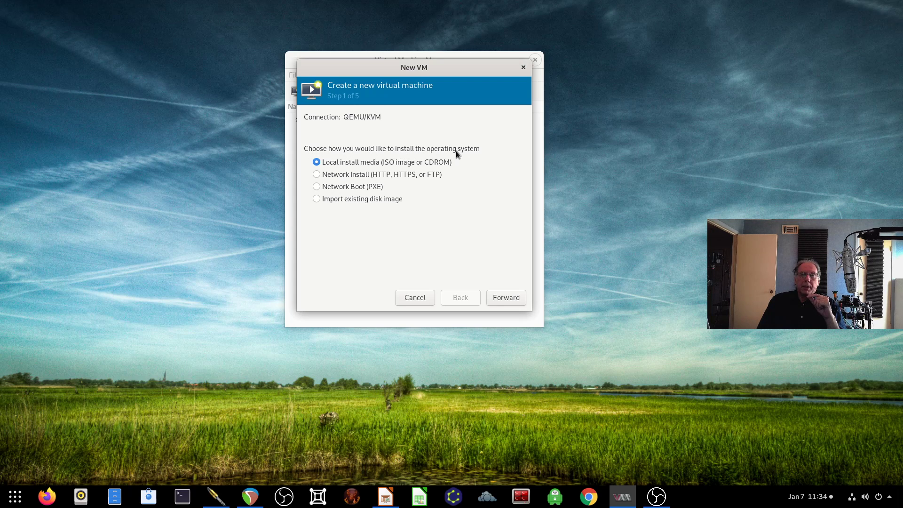
pyautogui.click(342, 176)
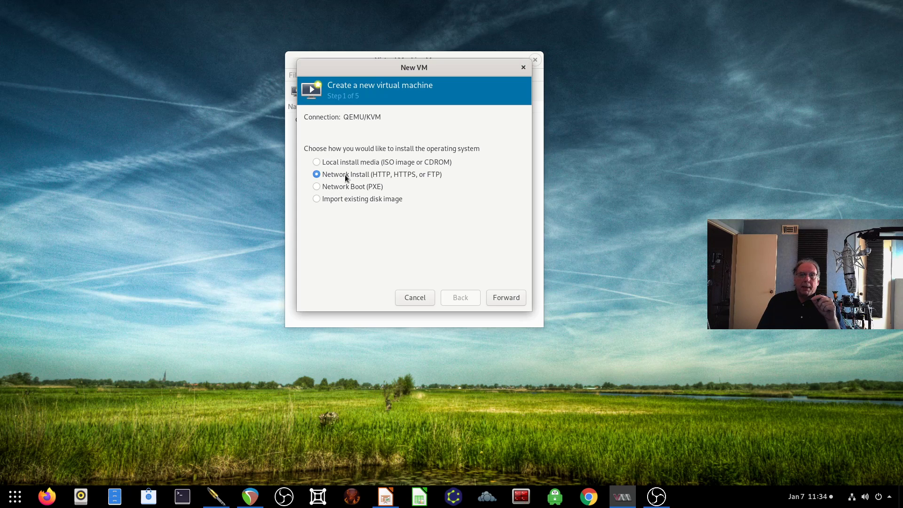
pyautogui.click(337, 190)
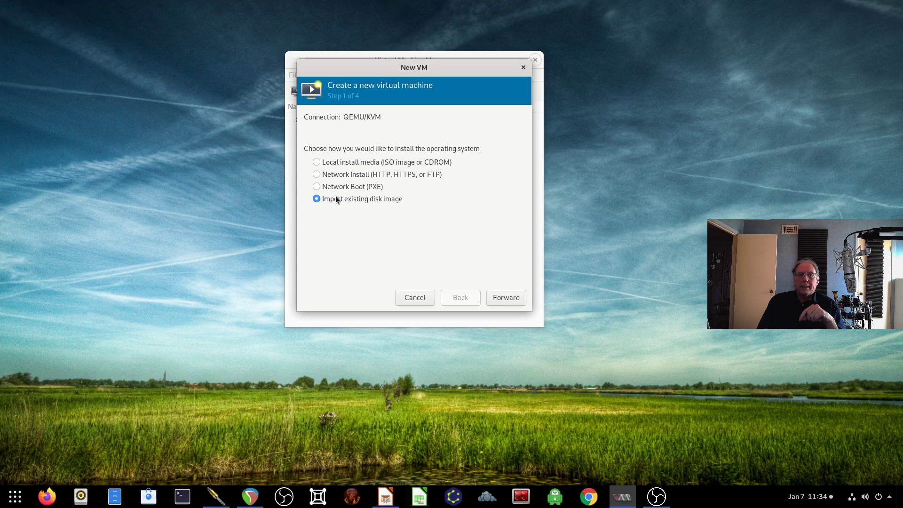
pyautogui.click(344, 164)
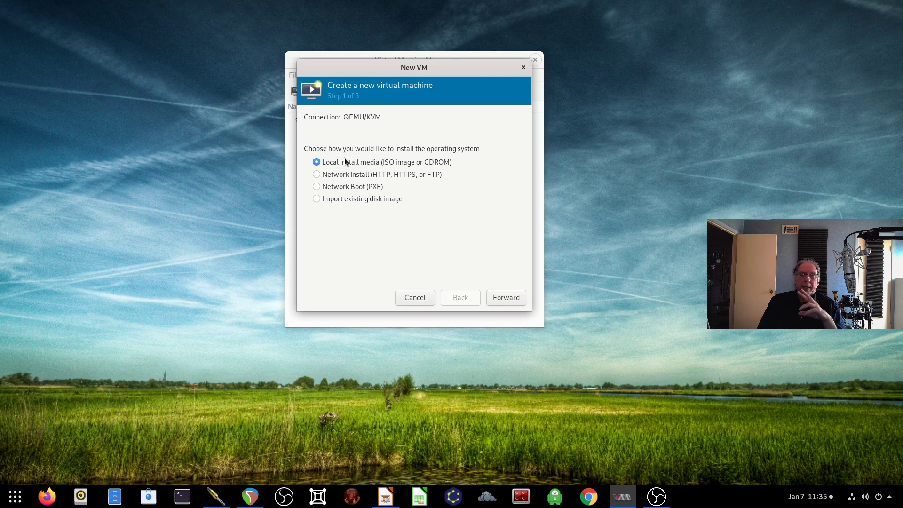
# Step: Choose alpine-standard-3.11.2-x86_64.iso from the Downloads storage pool as the install media
pyautogui.click(508, 300)
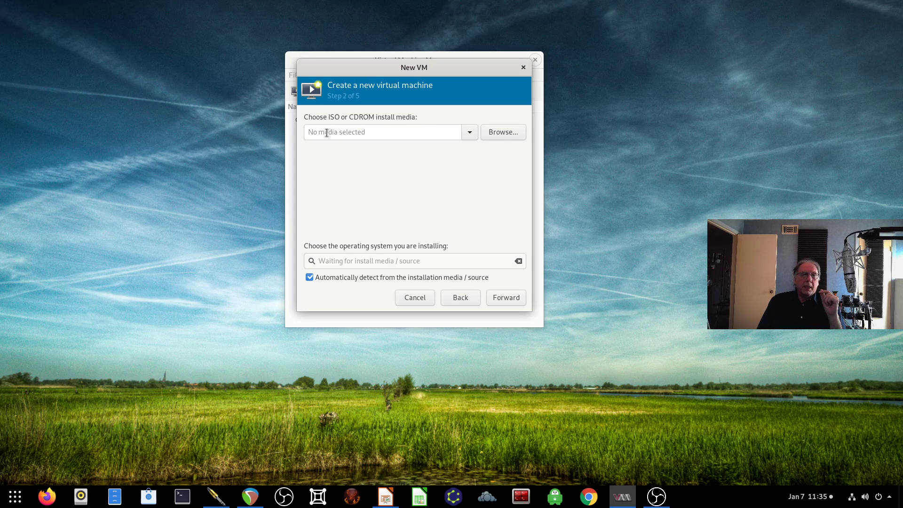
pyautogui.click(504, 133)
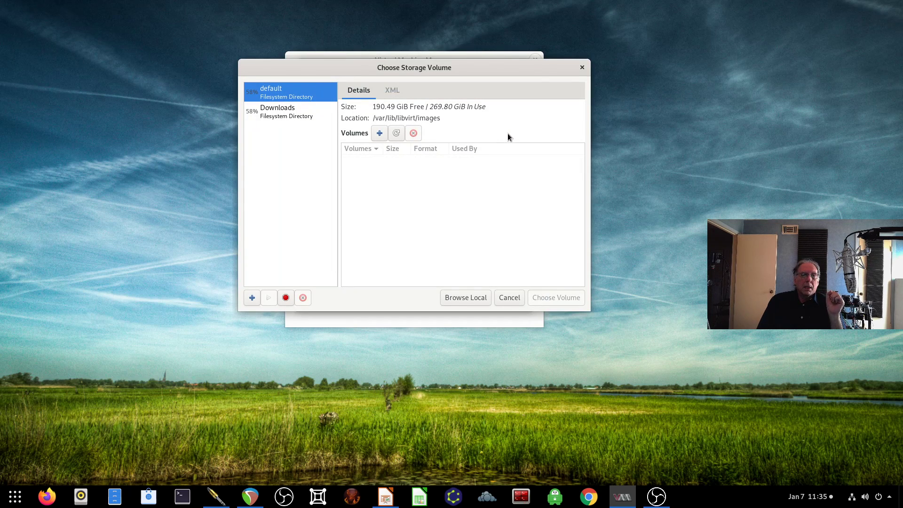
pyautogui.click(292, 113)
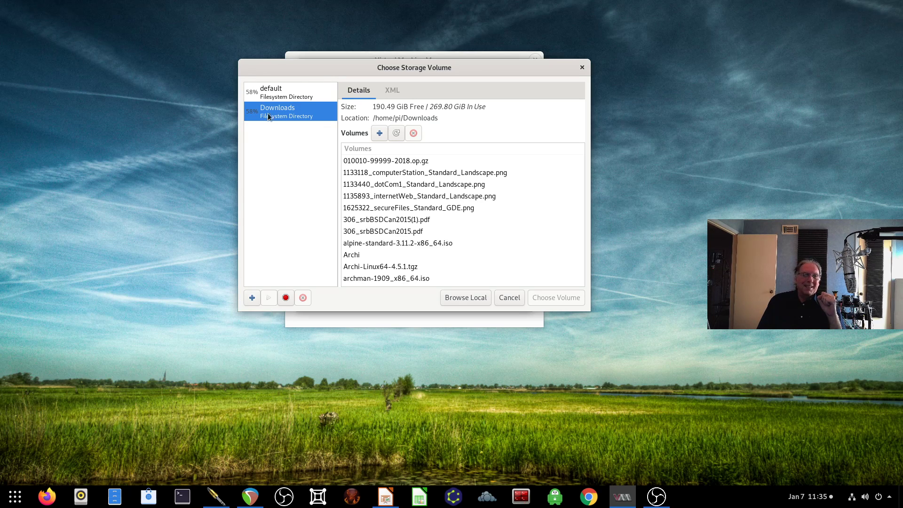
pyautogui.click(288, 89)
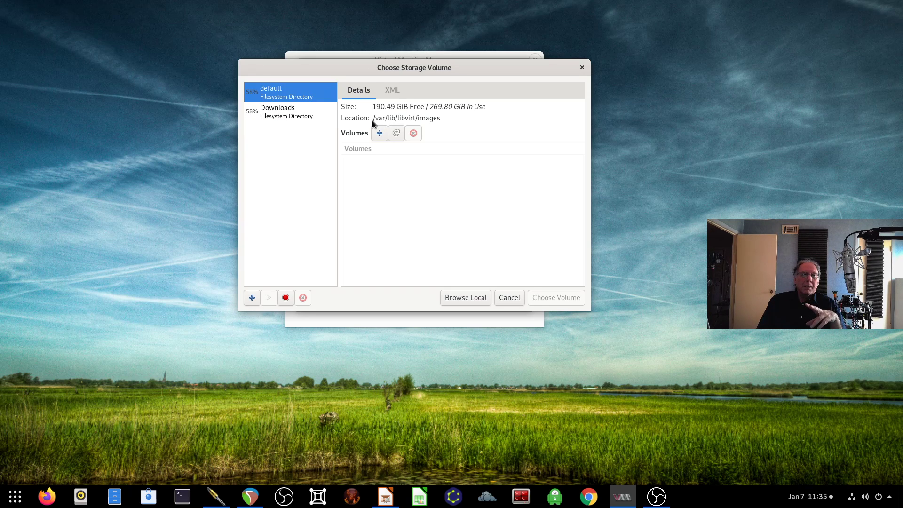
pyautogui.moveTo(373, 119)
pyautogui.mouseDown()
pyautogui.moveTo(446, 120)
pyautogui.moveTo(373, 118)
pyautogui.mouseUp()
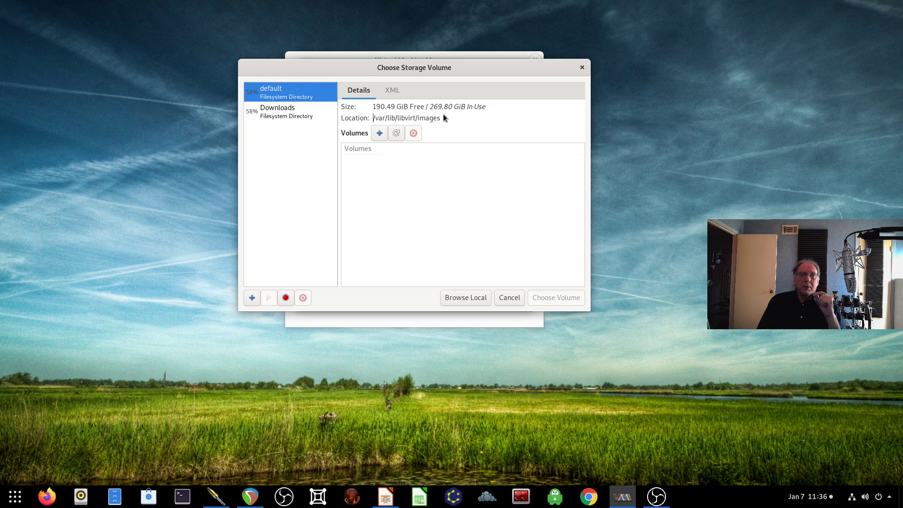
pyautogui.click(296, 111)
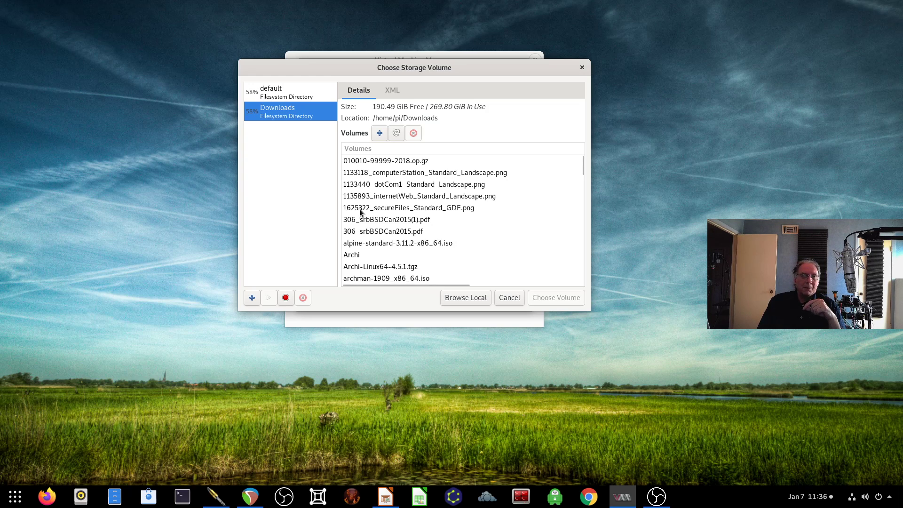
pyautogui.scroll(-1, 360, 213)
pyautogui.scroll(1, 362, 211)
pyautogui.scroll(-3, 357, 210)
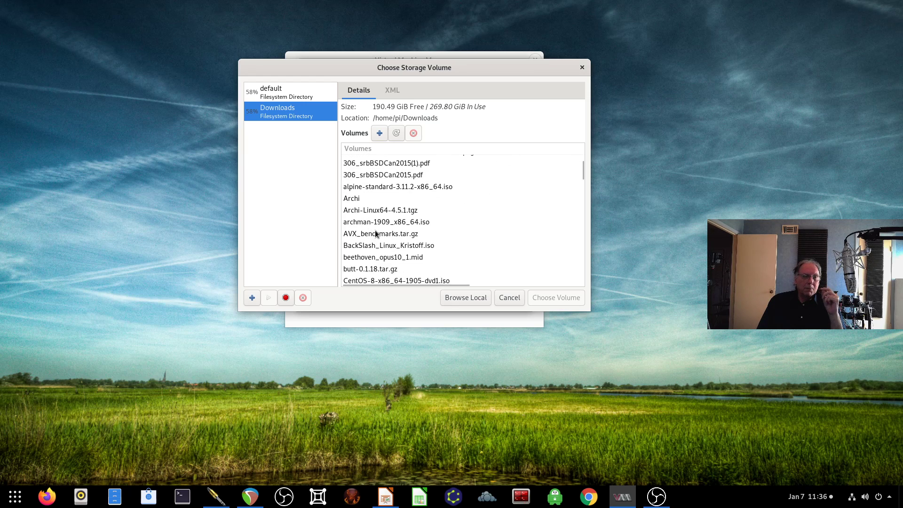
pyautogui.click(376, 189)
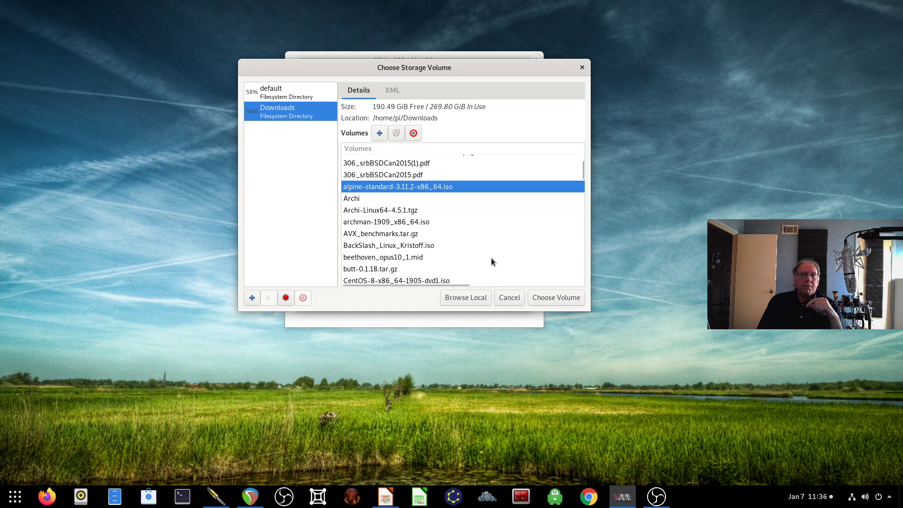
pyautogui.click(556, 297)
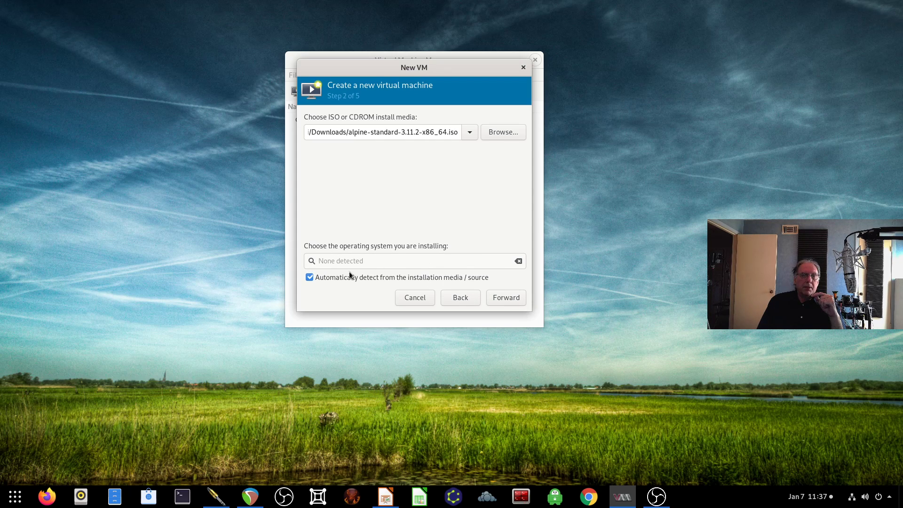
# Step: Turn off OS auto-detection, pick Alpine Linux 3.8 via the 'al' search, and go forward
pyautogui.click(309, 277)
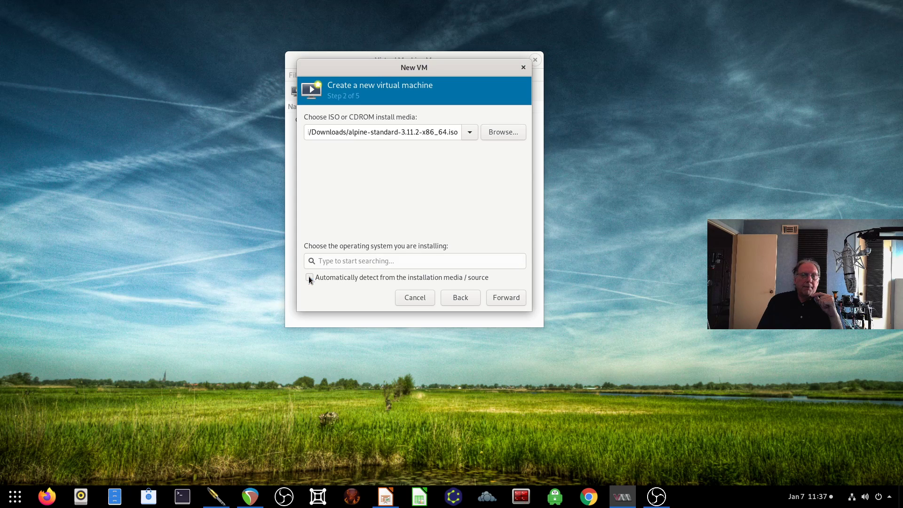
pyautogui.click(358, 262)
pyautogui.write('a')
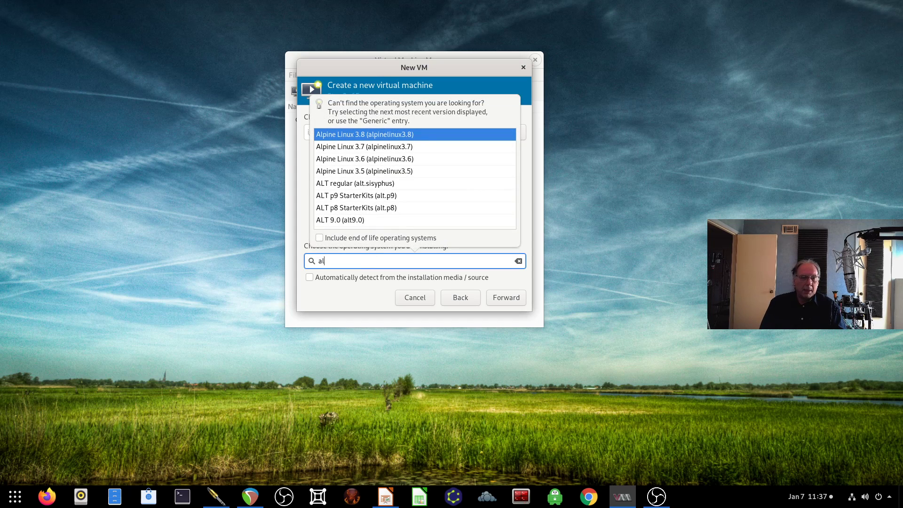
pyautogui.write('l')
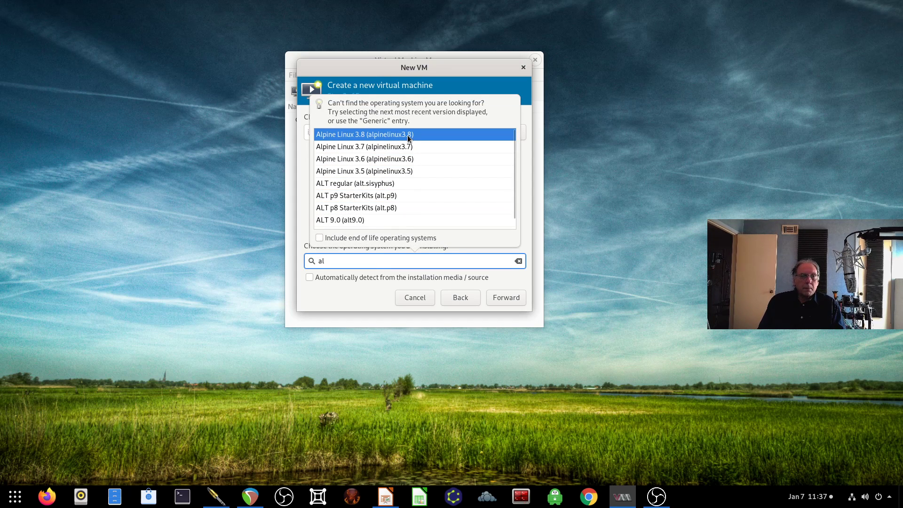
pyautogui.click(408, 136)
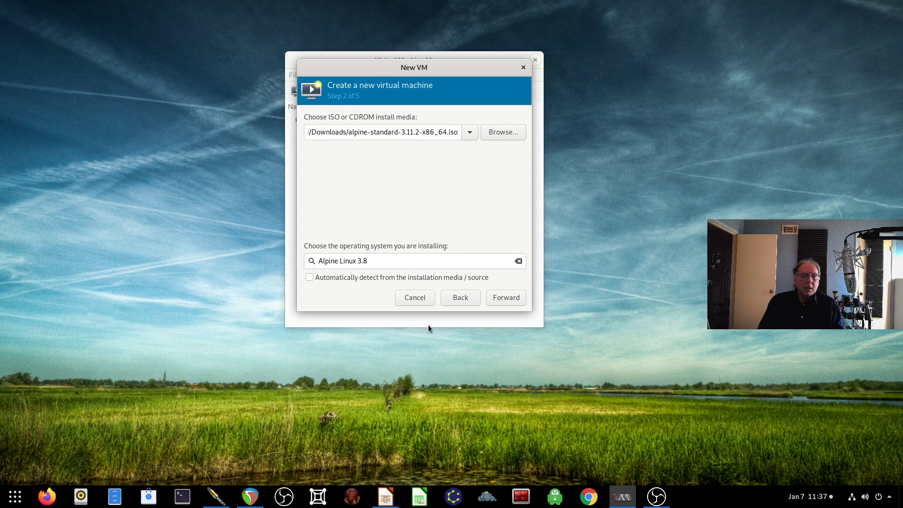
pyautogui.click(507, 299)
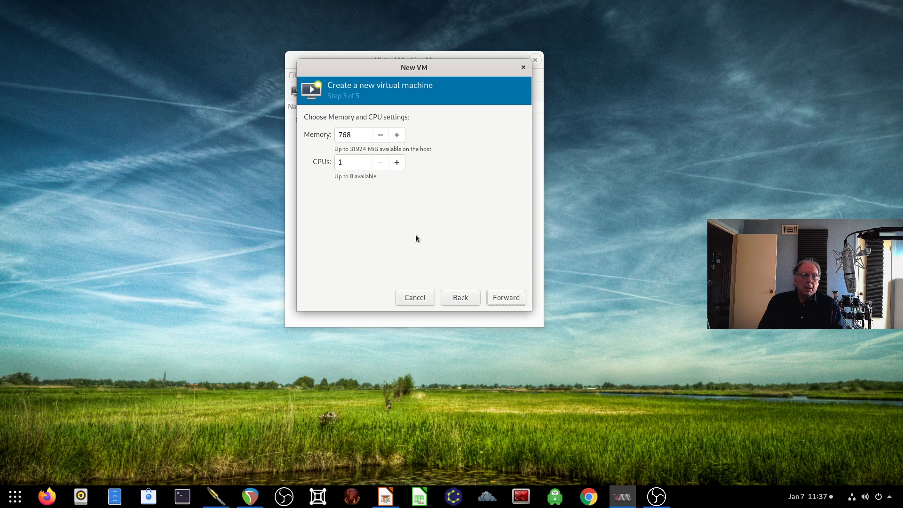
# Step: Set memory to 1024 MiB and CPUs to 2, then advance to storage
pyautogui.doubleClick(359, 136)
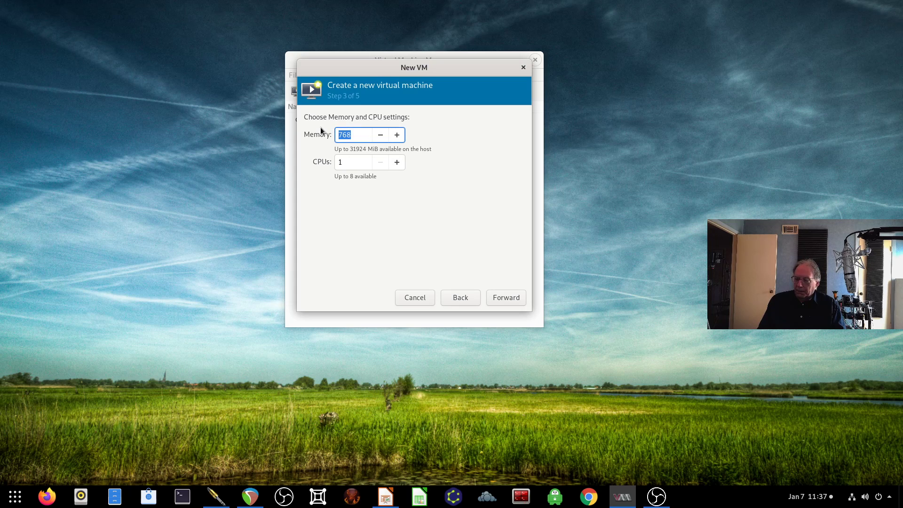
pyautogui.write('1024')
pyautogui.press('Tab')
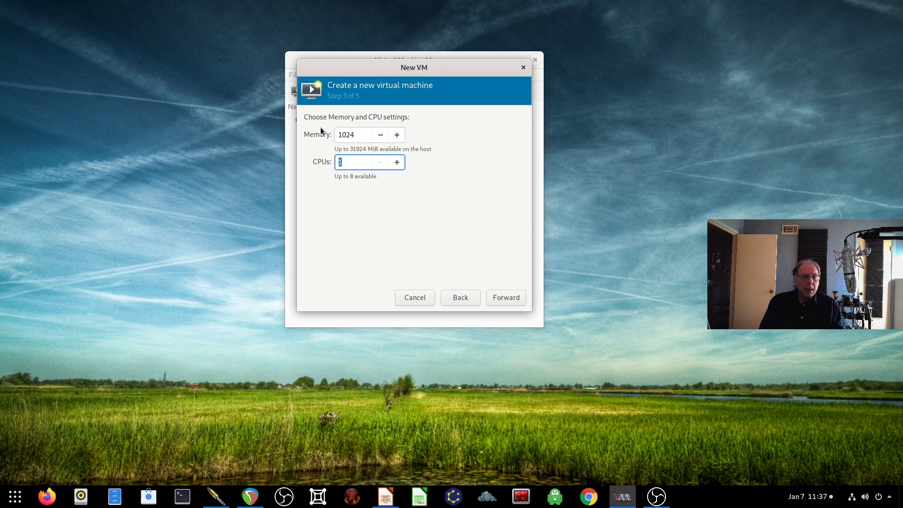
pyautogui.write('2')
pyautogui.press('Tab')
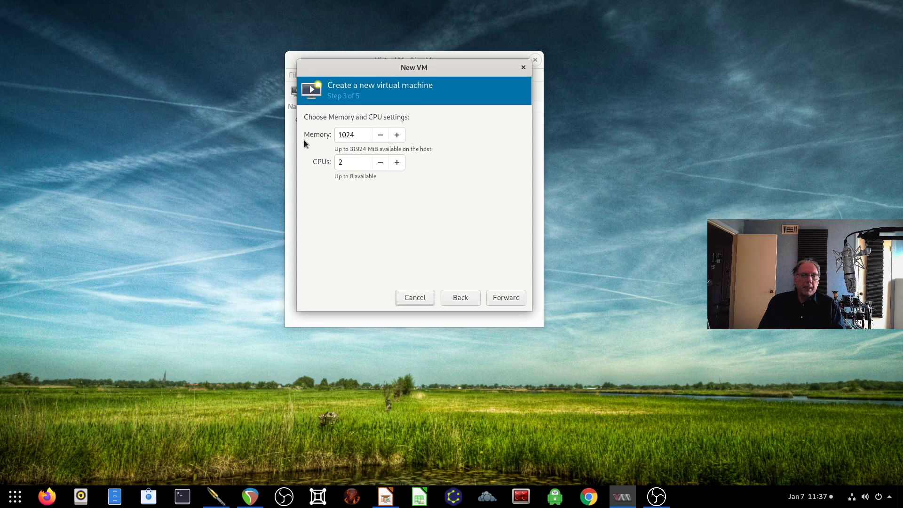
pyautogui.click(509, 298)
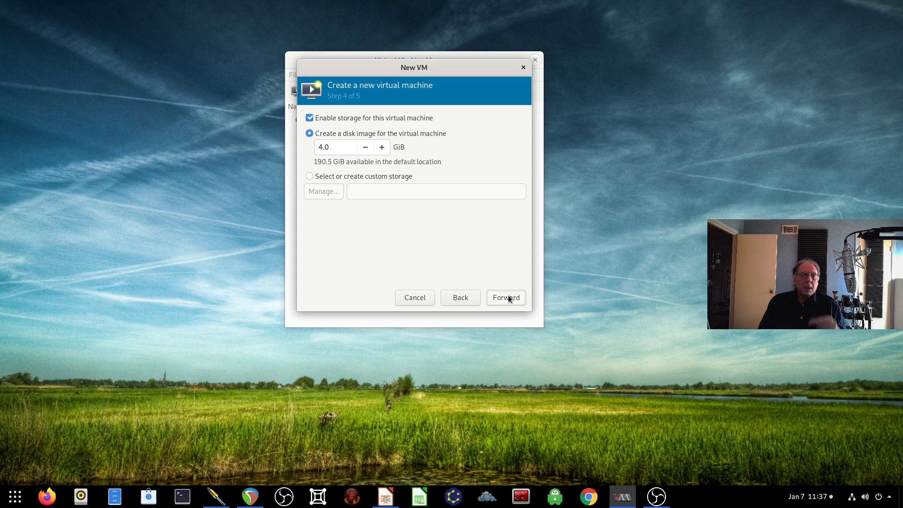
# Step: Set the new VM's disk image size to 20 GiB and go forward
pyautogui.doubleClick(335, 151)
pyautogui.write('2')
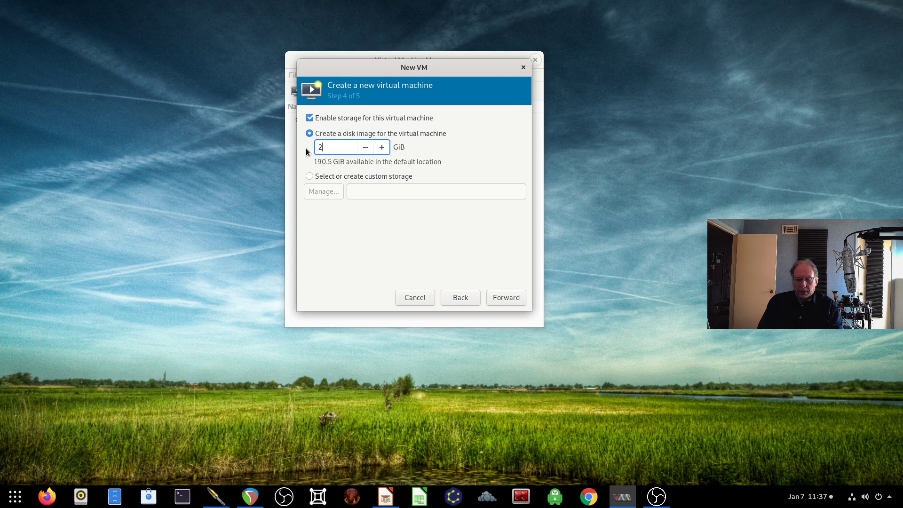
pyautogui.write('0')
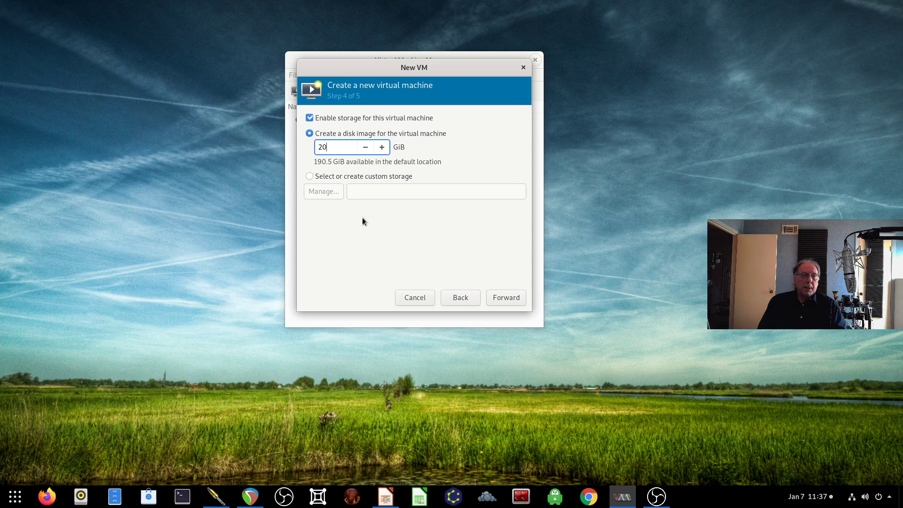
pyautogui.click(507, 297)
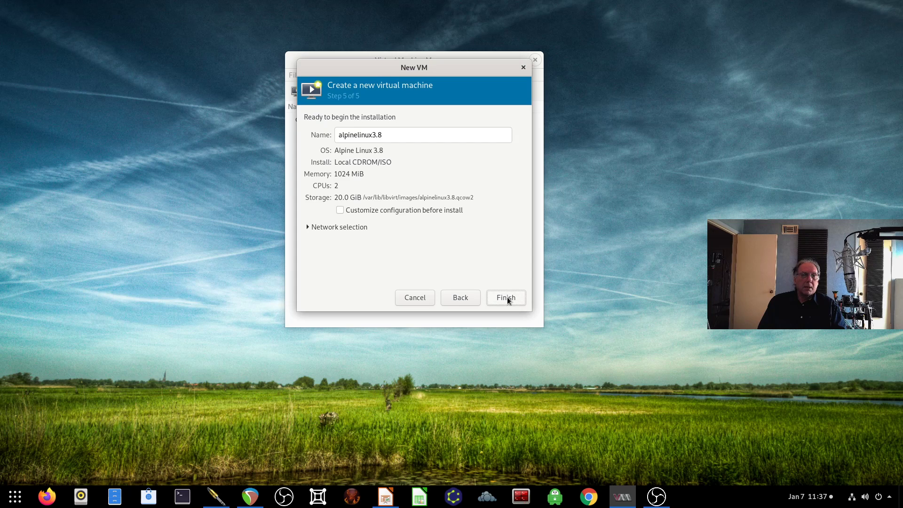
# Step: Keep Virtual network 'default' : NAT and finish creating the alpinelinux3.8 VM
pyautogui.click(313, 229)
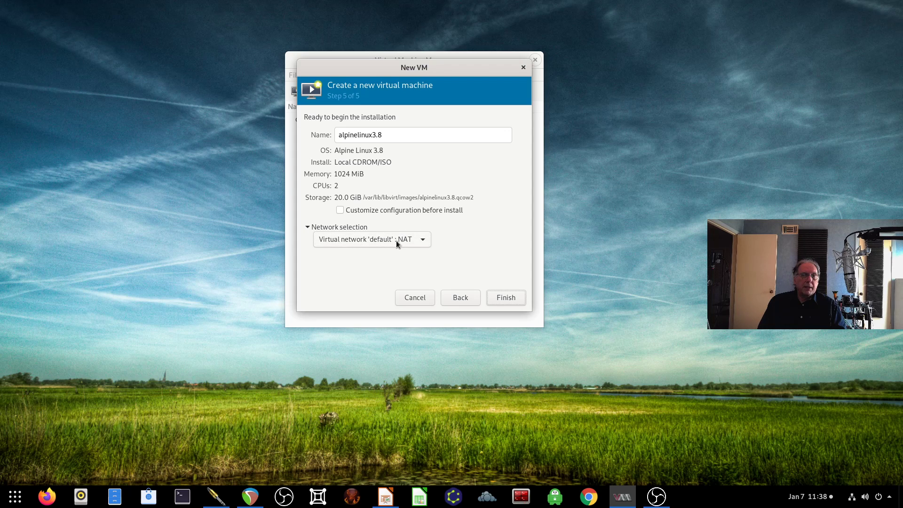
pyautogui.click(424, 239)
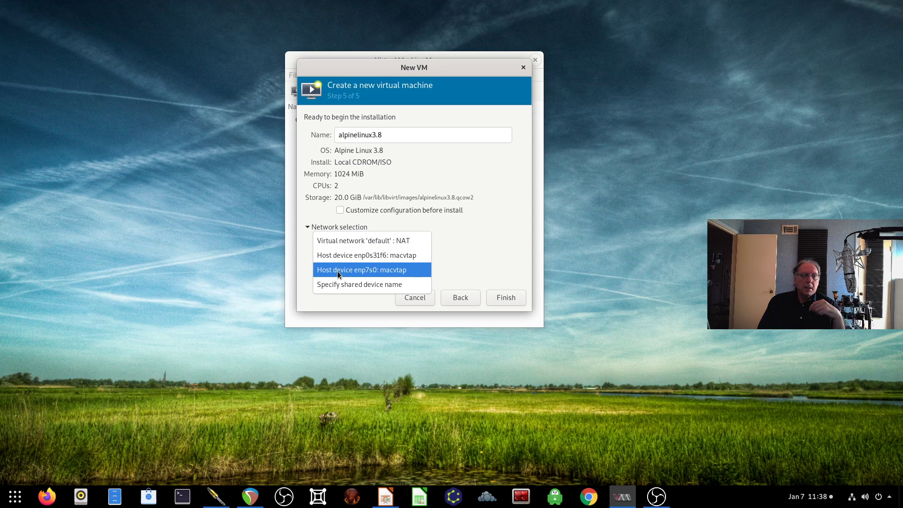
pyautogui.click(385, 242)
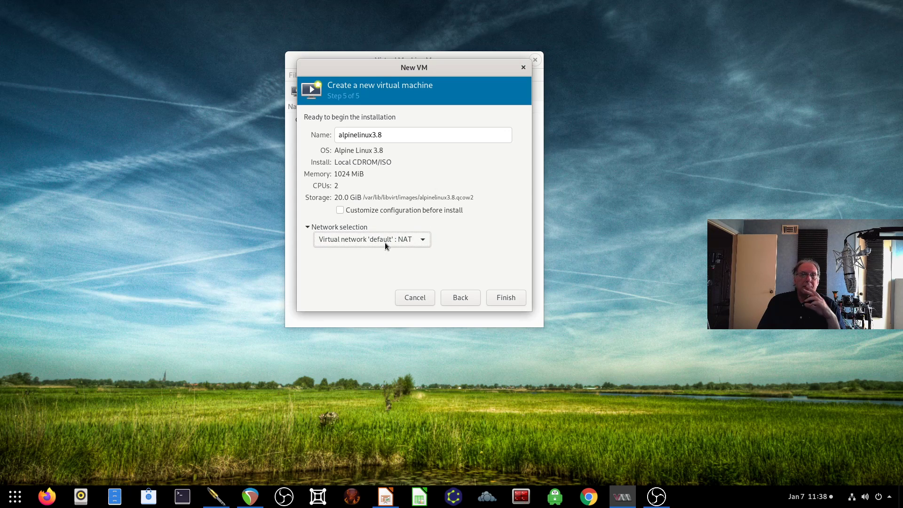
pyautogui.click(501, 298)
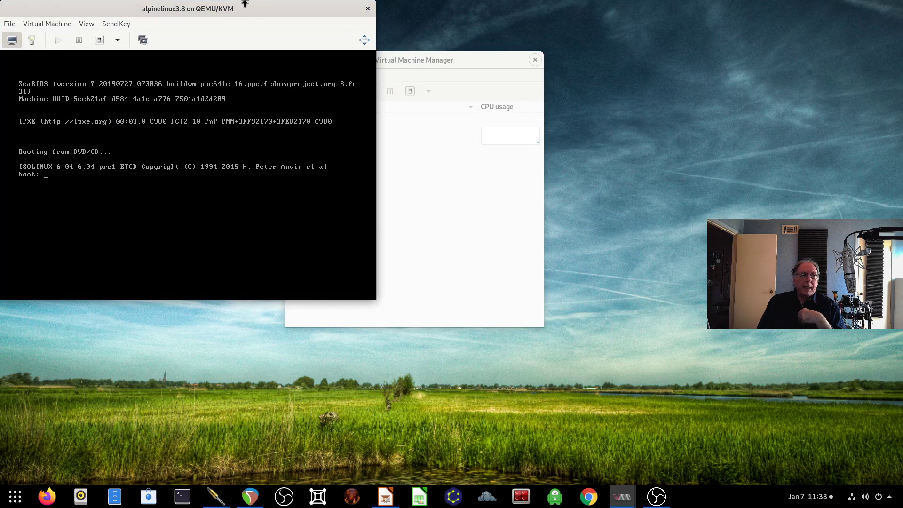
# Step: Reposition the alpinelinux3.8 console and set View > Scale Display to Always
pyautogui.moveTo(270, 10); pyautogui.dragTo(521, 13)
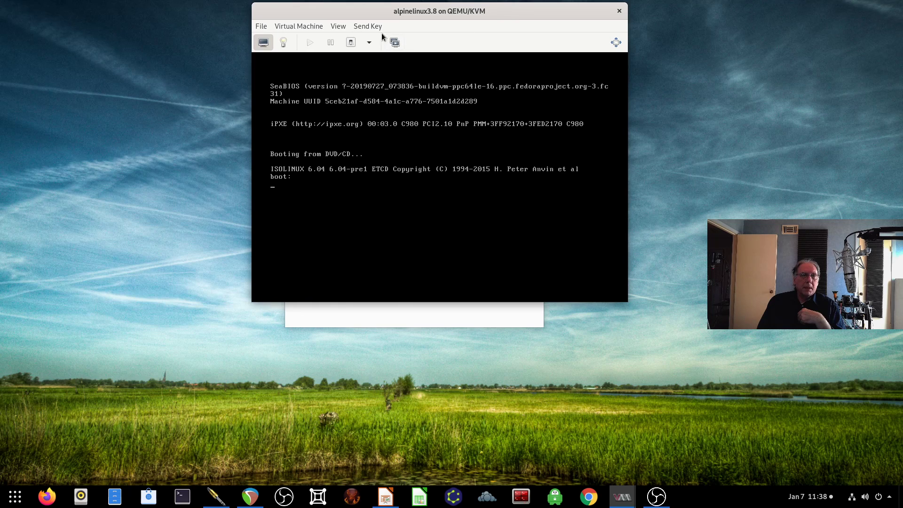
pyautogui.click(340, 26)
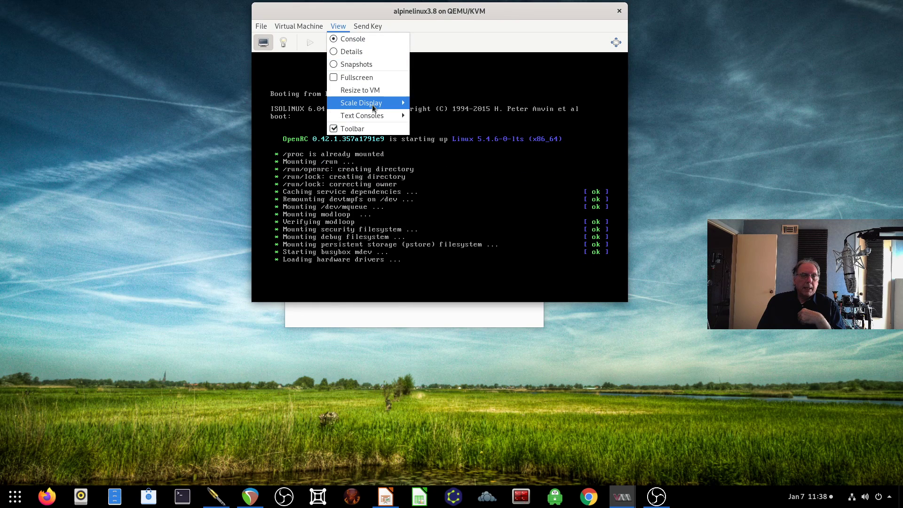
pyautogui.moveTo(371, 104)
pyautogui.click(433, 105)
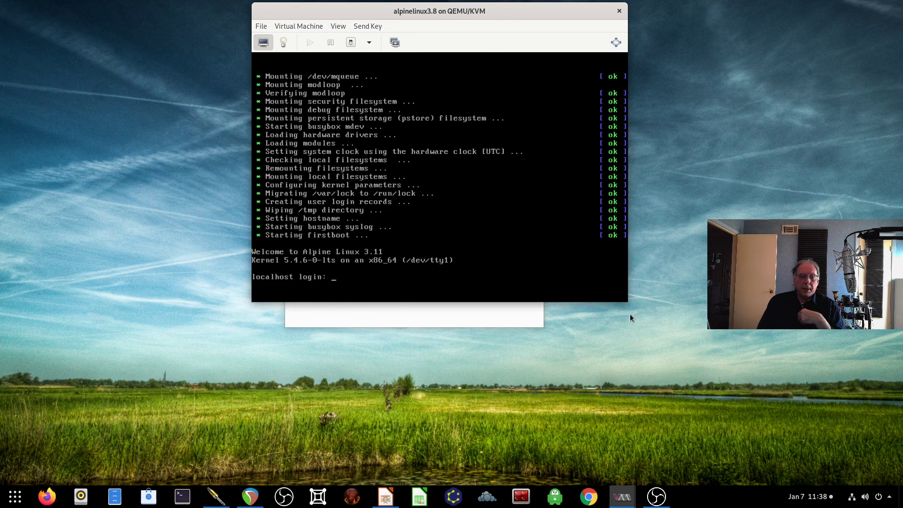
# Step: Enlarge and reposition the console window, then log into the guest as root
pyautogui.moveTo(628, 302); pyautogui.dragTo(782, 469)
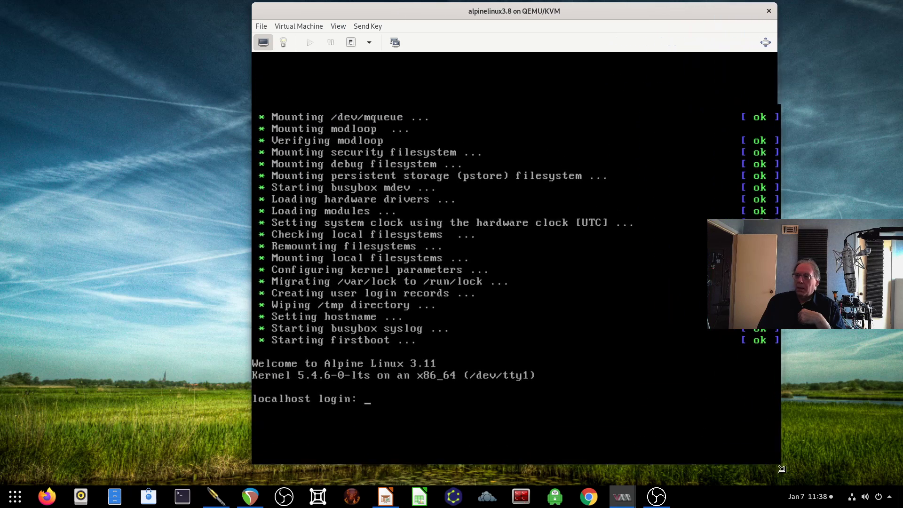
pyautogui.moveTo(638, 11); pyautogui.dragTo(503, 10)
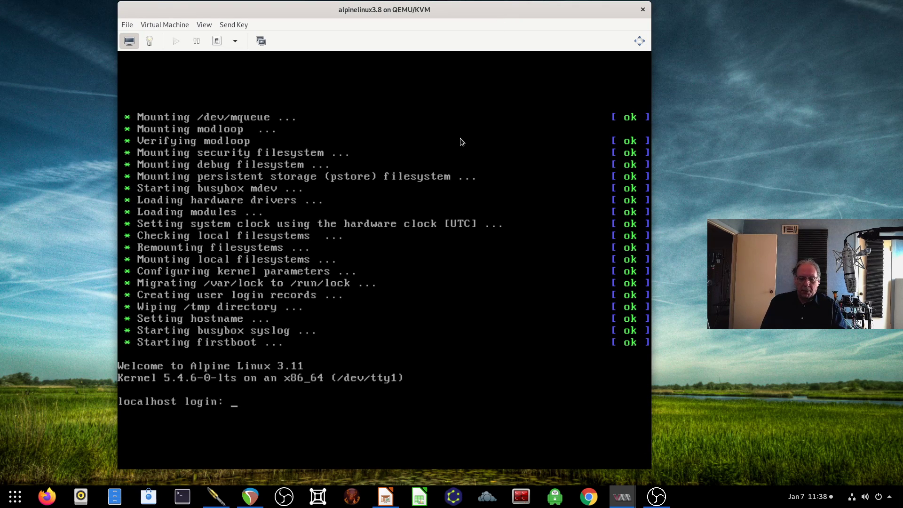
pyautogui.write('root')
pyautogui.press('Return')
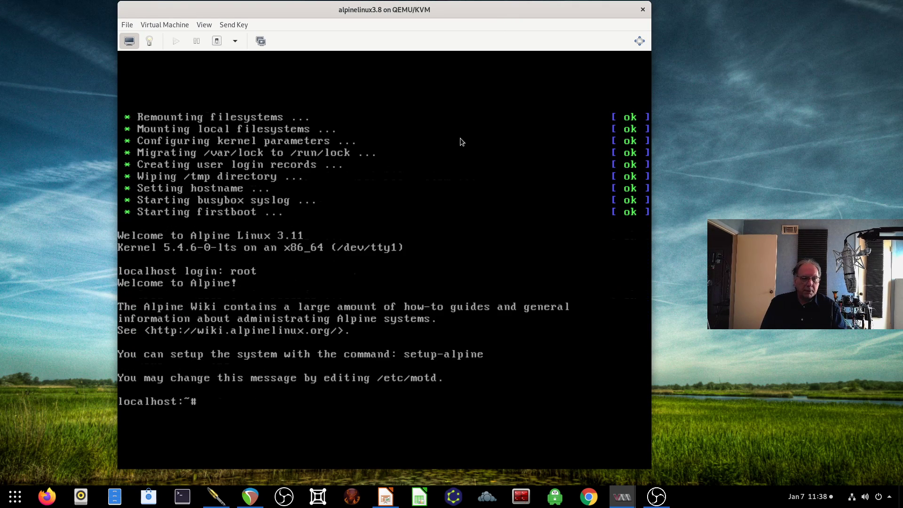
# Step: Try the alpine-setup command, which is not found, and clear the retyped text
pyautogui.write('a')
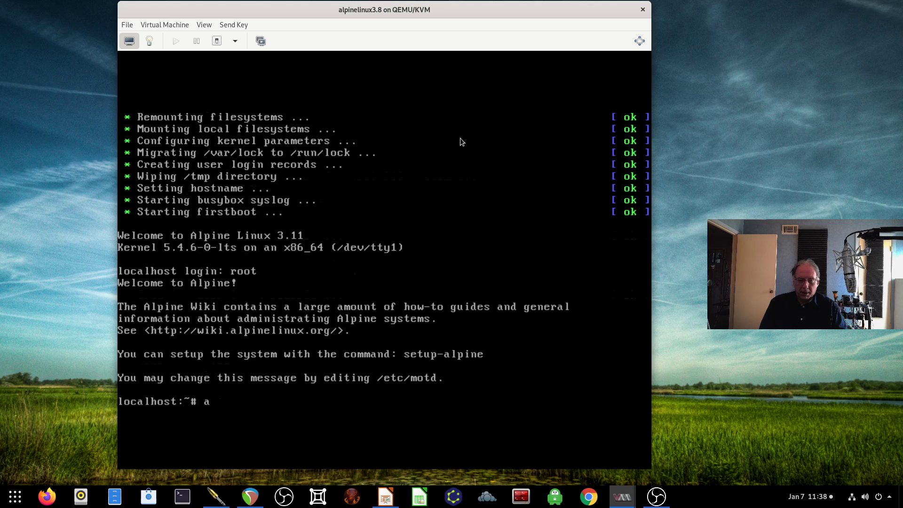
pyautogui.write('lphi')
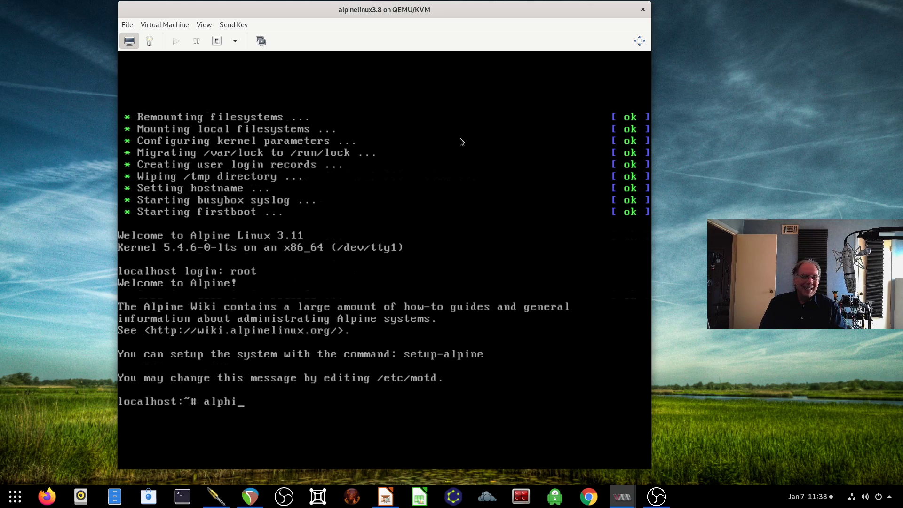
pyautogui.press('BackSpace')
pyautogui.press('BackSpace')
pyautogui.write('ine-')
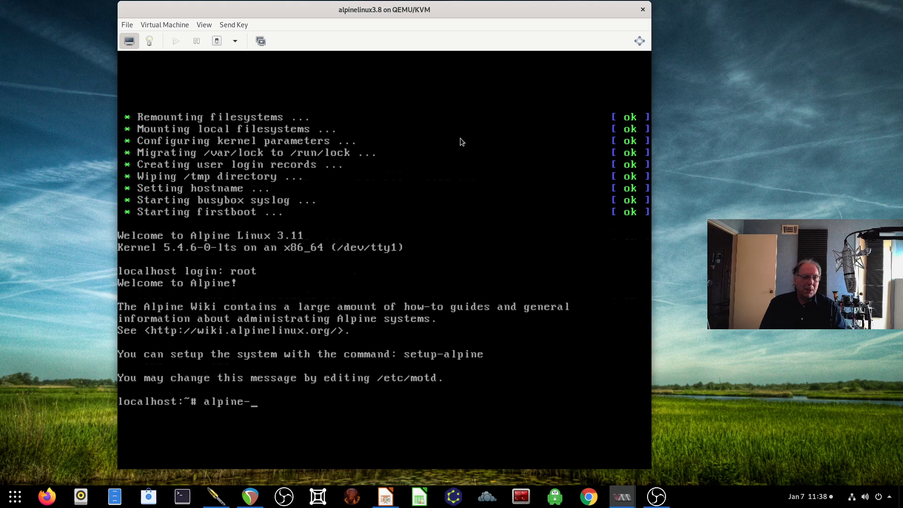
pyautogui.write('setup')
pyautogui.press('Return')
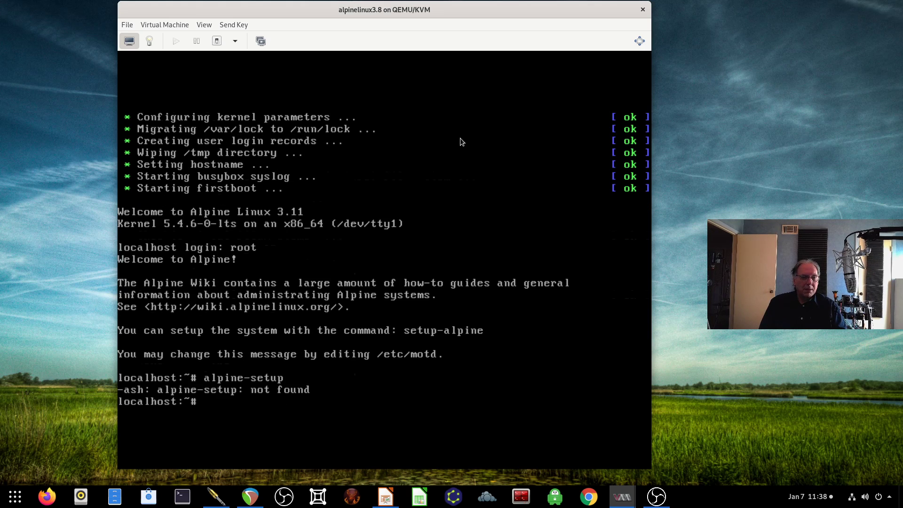
pyautogui.write('setup-alpine')
# Step: Run setup-alpine with us keyboard layout and variant and hostname alpine2
pyautogui.press('Return')
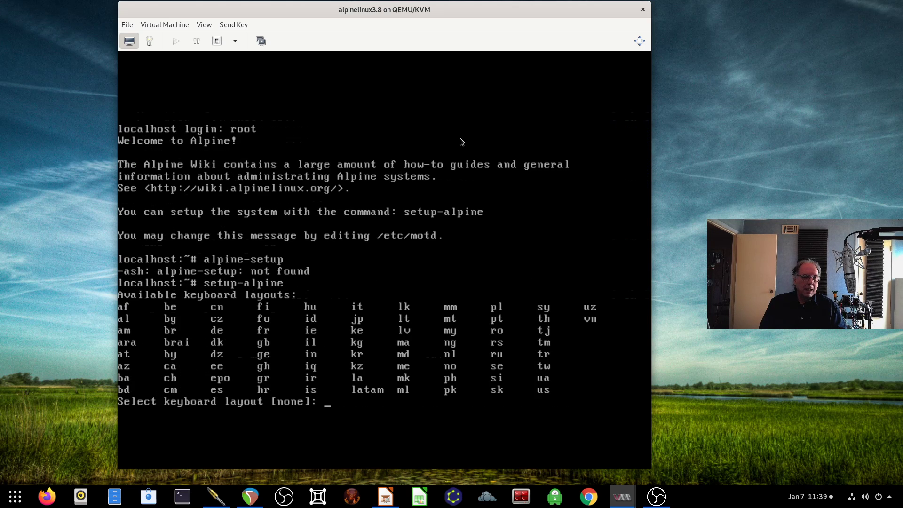
pyautogui.write('us')
pyautogui.press('Return')
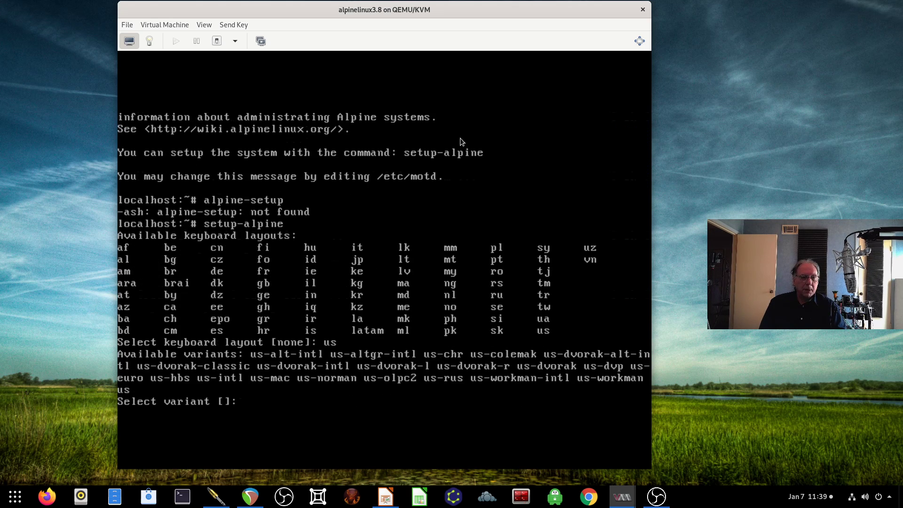
pyautogui.write('us')
pyautogui.press('Return')
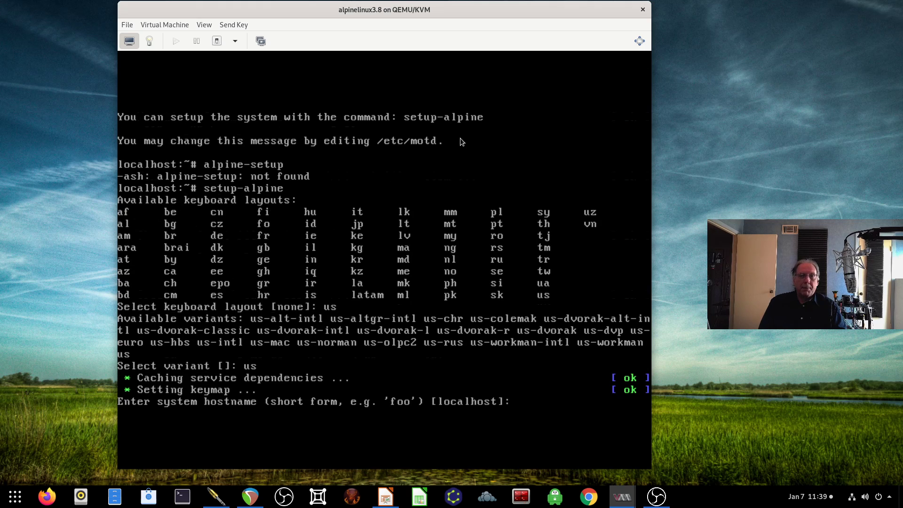
pyautogui.write('alpine2')
pyautogui.press('Return')
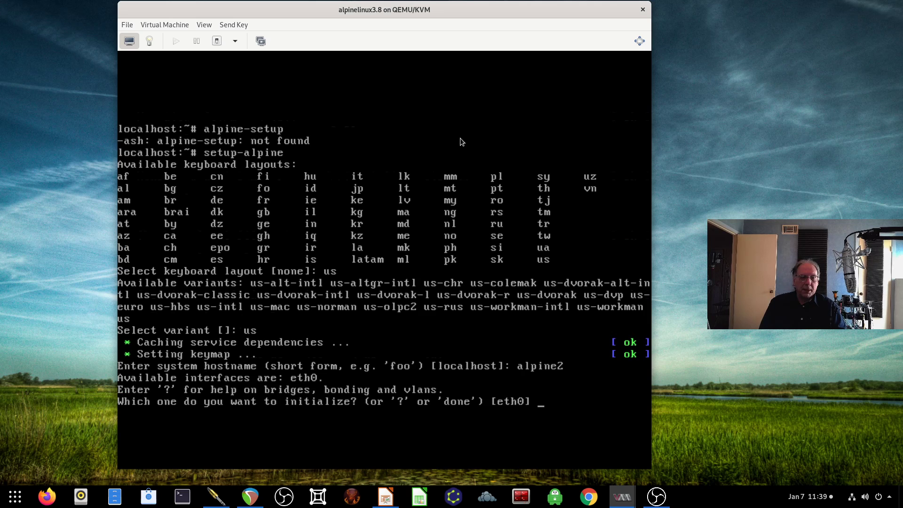
# Step: Accept DHCP on eth0, set the root password, and keep UTC timezone with no proxy
pyautogui.press('Return')
pyautogui.press('Return')
pyautogui.press('Return')
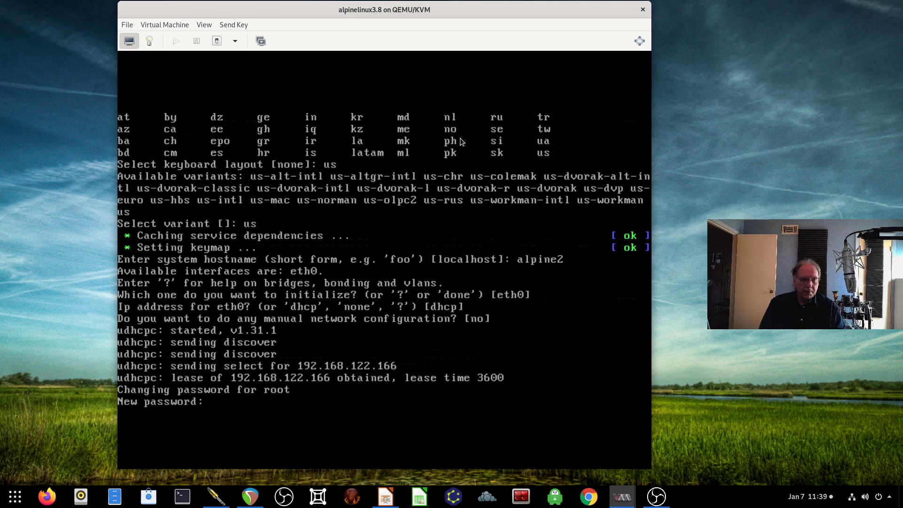
pyautogui.press('Return')
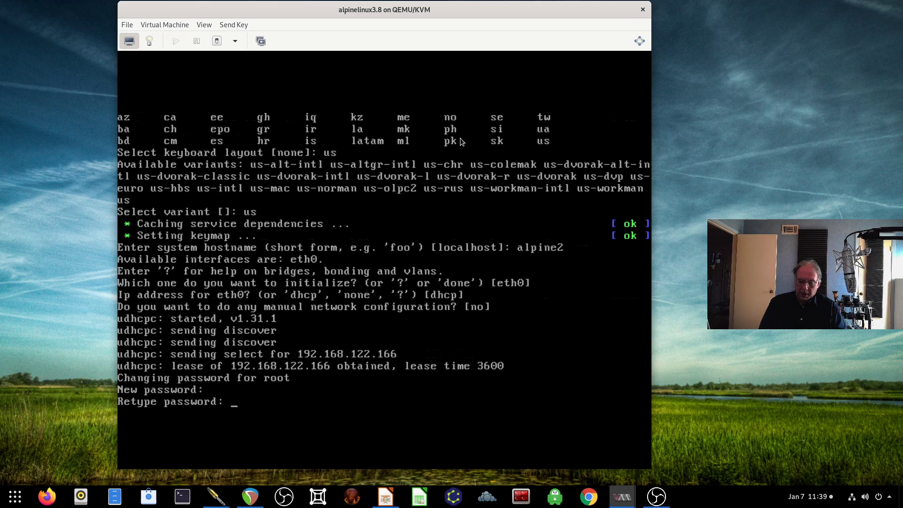
pyautogui.press('Return')
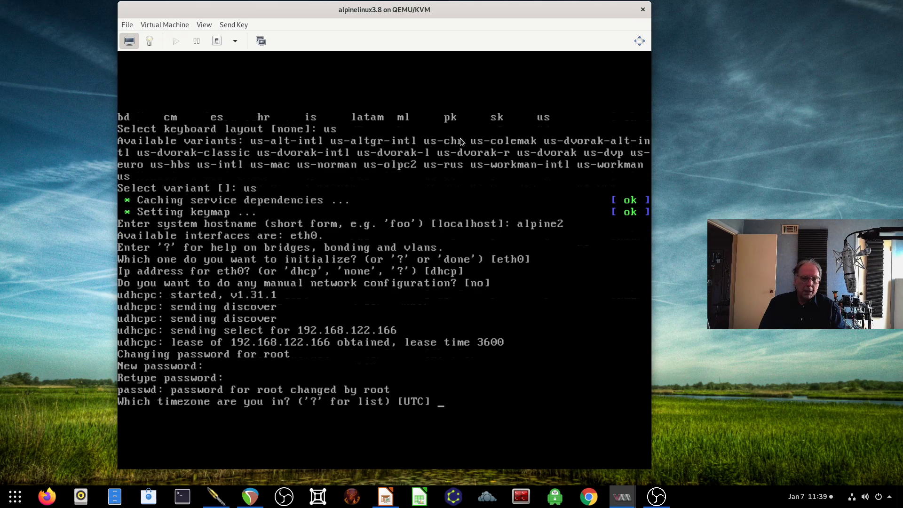
pyautogui.press('Return')
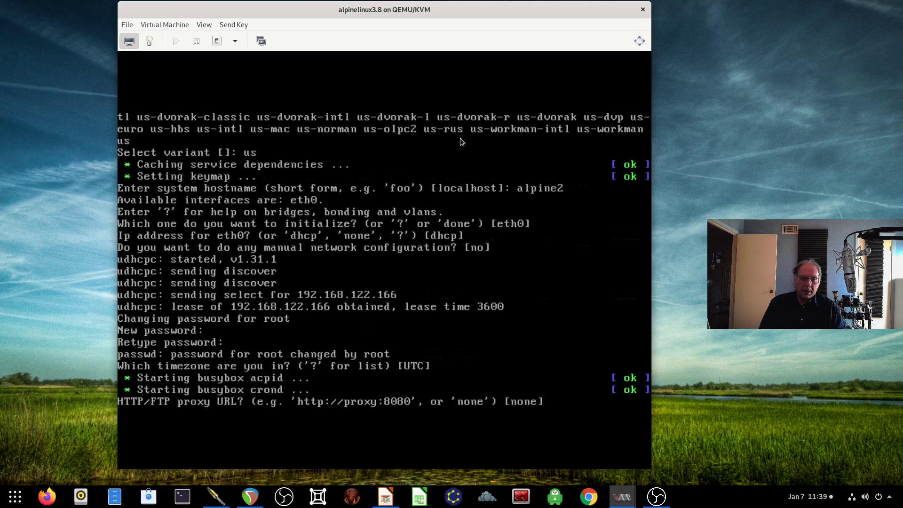
pyautogui.press('Return')
pyautogui.press('Return')
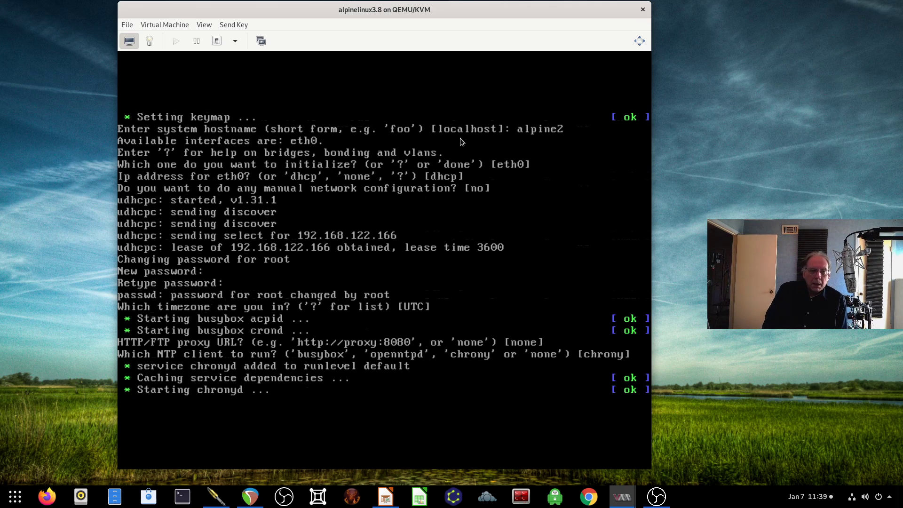
# Step: Keep the default mirror and openssh, then sys-install Alpine onto sda, confirming the disk erase
pyautogui.press('Return')
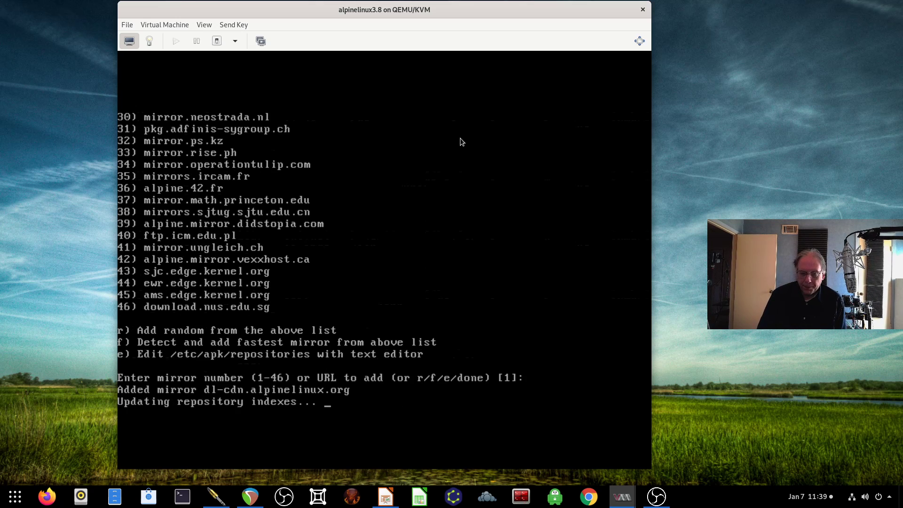
pyautogui.press('Return')
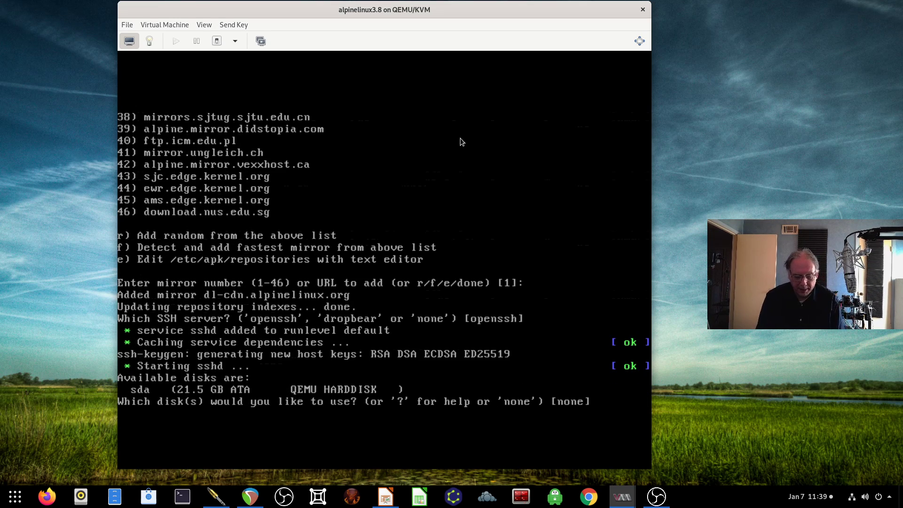
pyautogui.write('sda')
pyautogui.press('Return')
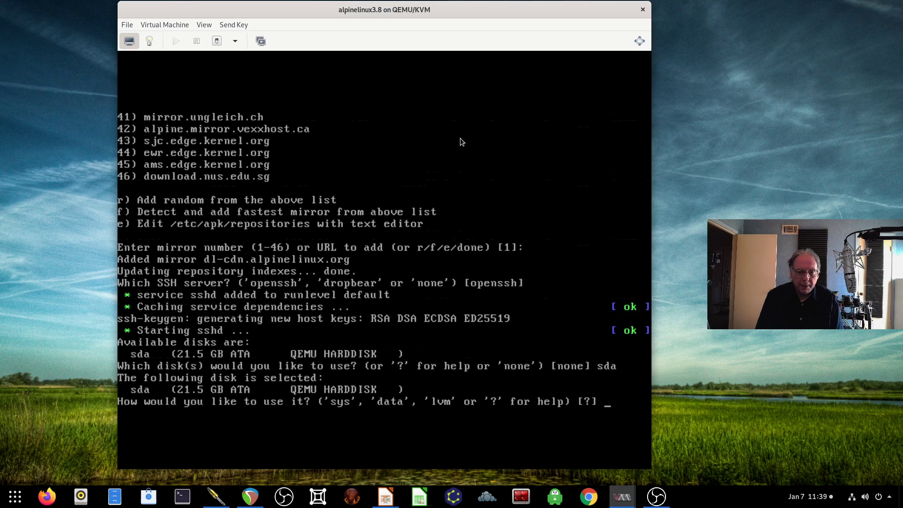
pyautogui.write('sys')
pyautogui.press('Return')
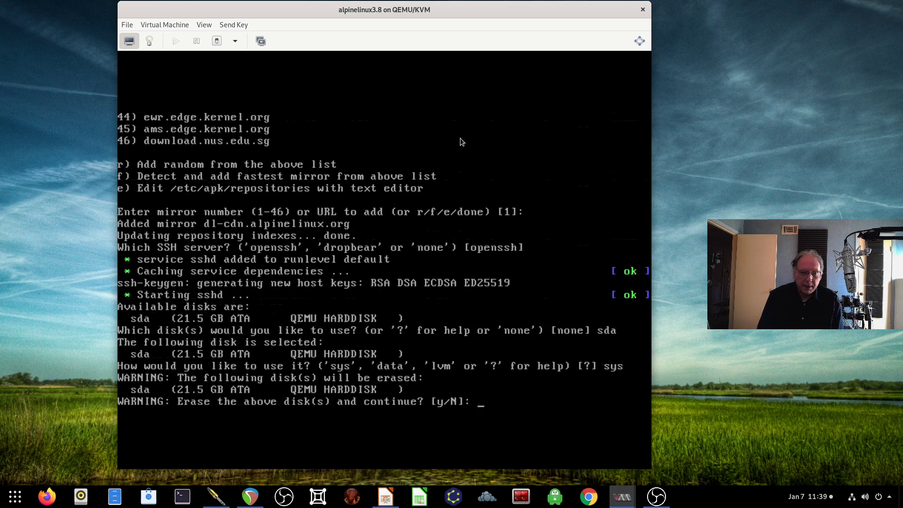
pyautogui.write('y')
pyautogui.press('Return')
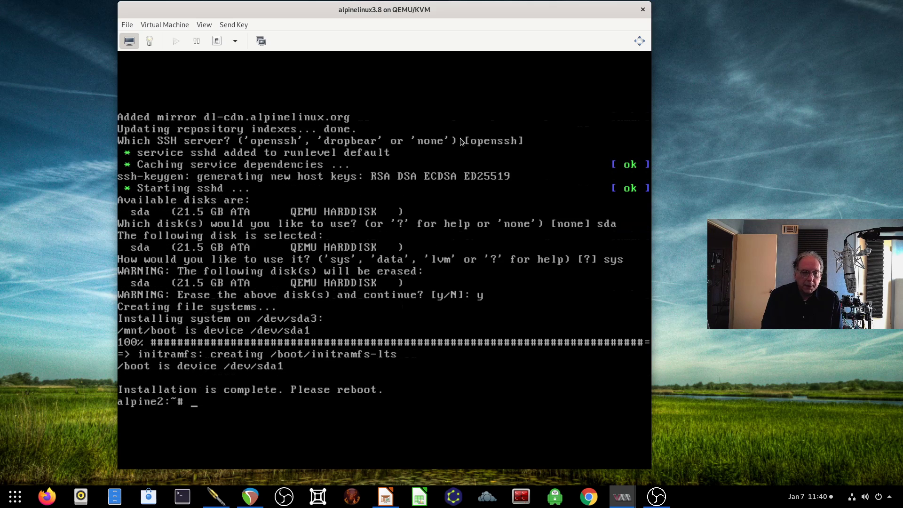
# Step: Reboot into the installed Alpine, log in as root, and list network addresses with ip a
pyautogui.write('rerb')
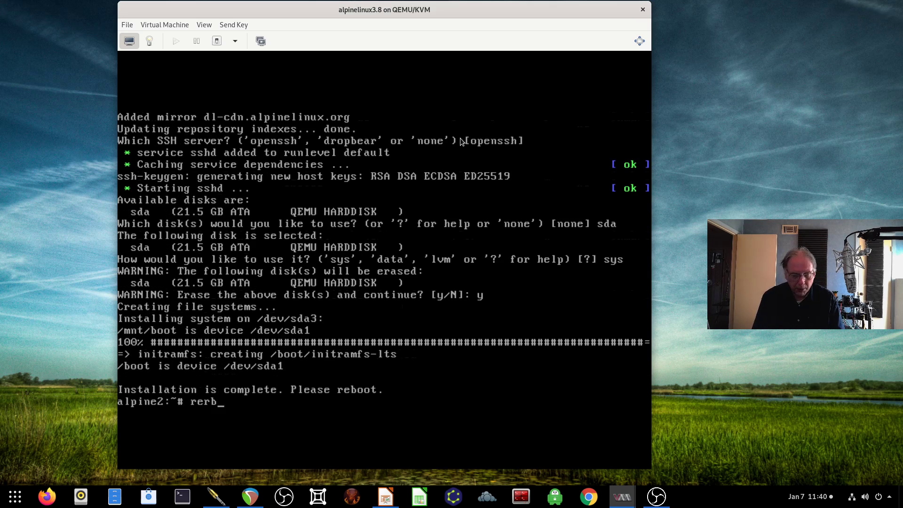
pyautogui.press('BackSpace')
pyautogui.press('BackSpace')
pyautogui.write('boot')
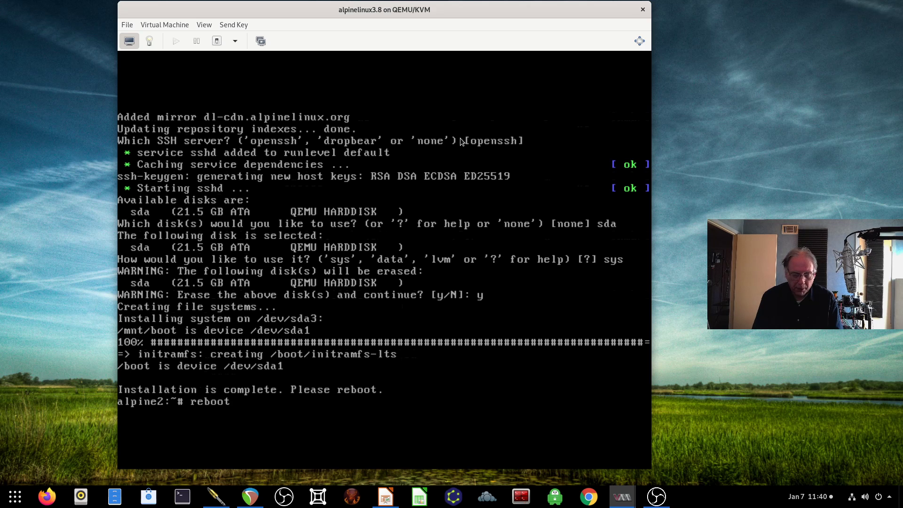
pyautogui.press('Return')
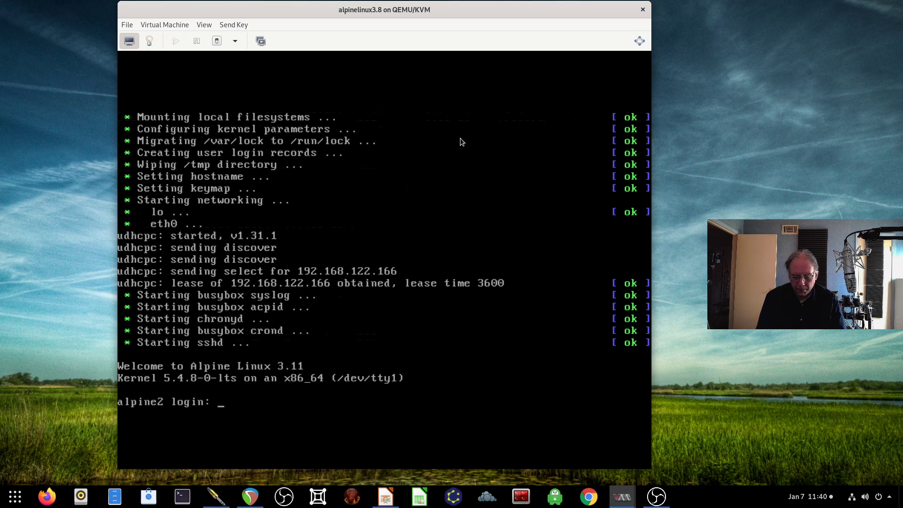
pyautogui.write('root')
pyautogui.press('Return')
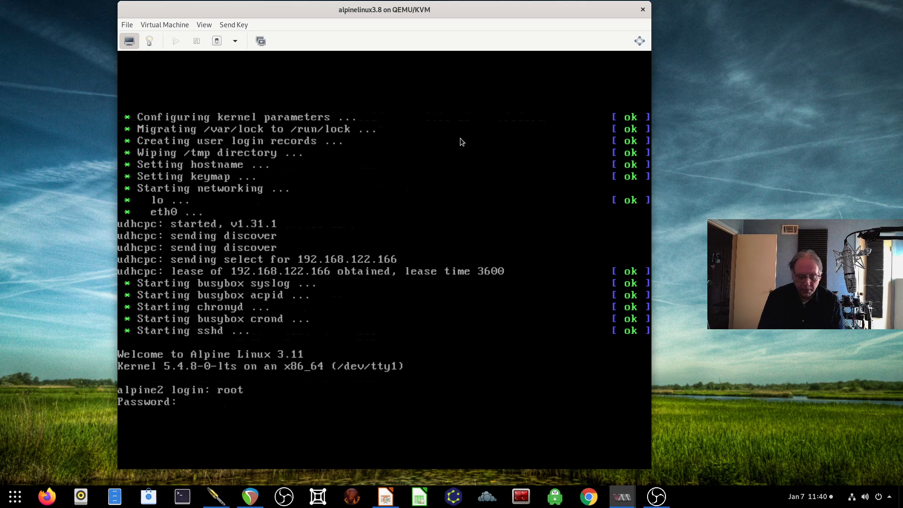
pyautogui.press('Return')
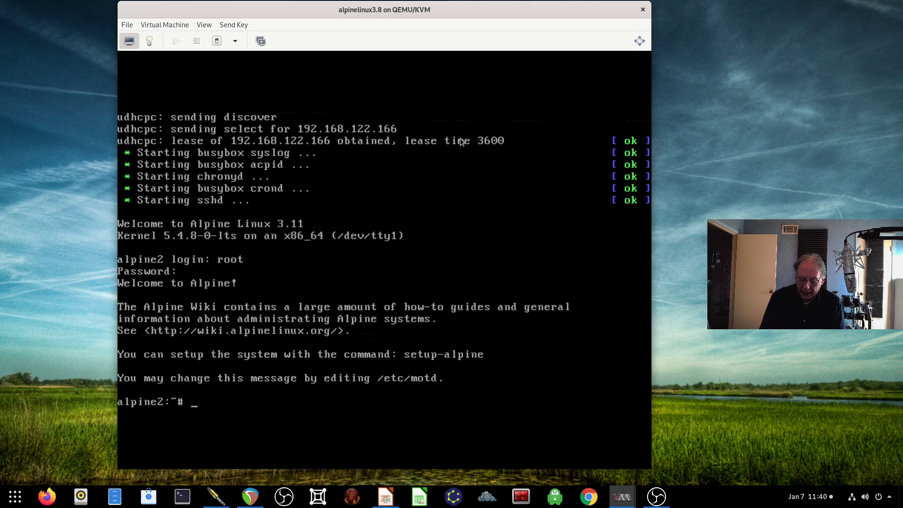
pyautogui.write('ip a')
pyautogui.press('Return')
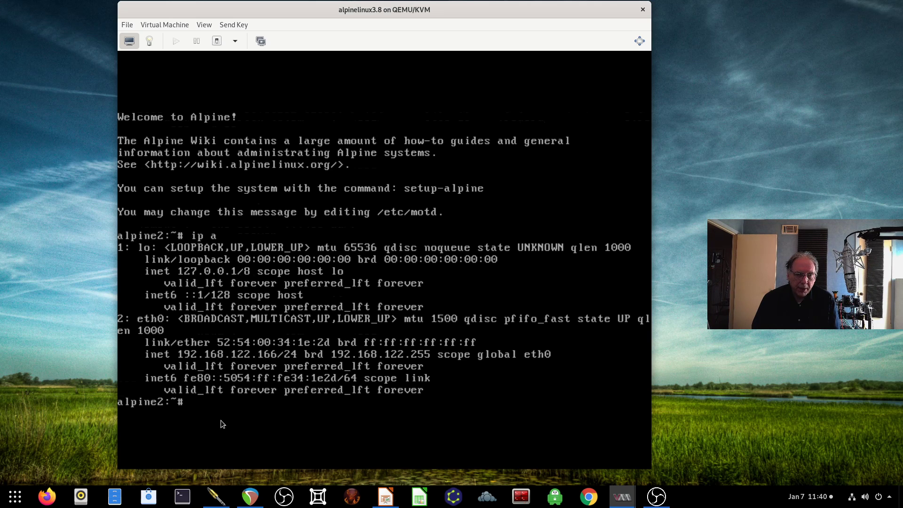
# Step: Open a host terminal beside the VM console and start typing 'adduser -I /home/pi pi' in the guest
pyautogui.click(183, 496)
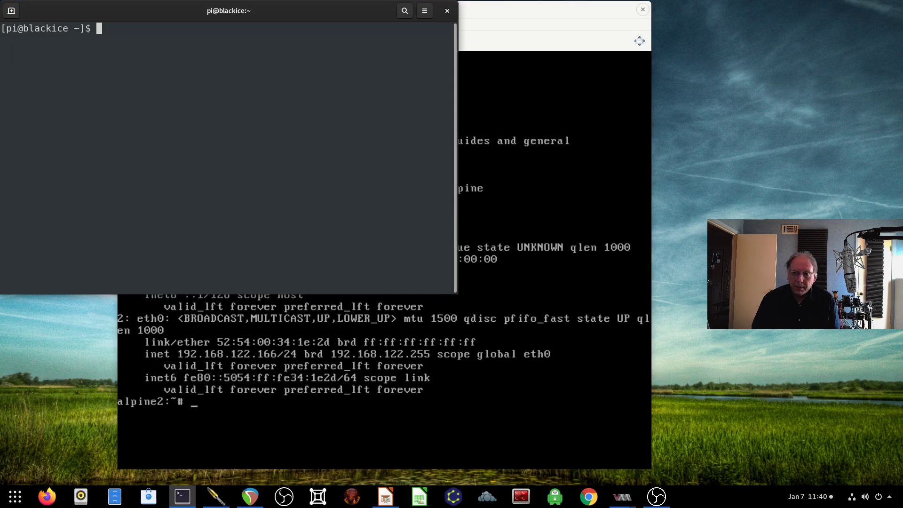
pyautogui.moveTo(343, 14); pyautogui.dragTo(723, 126)
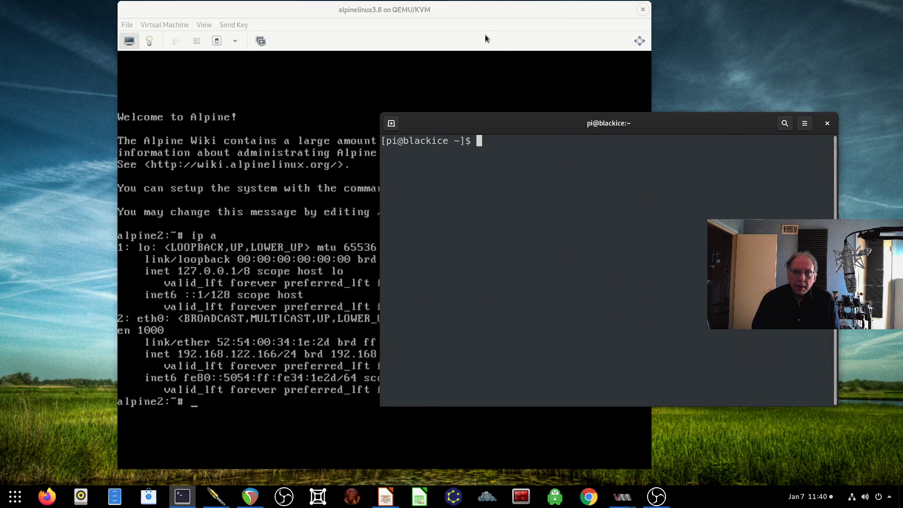
pyautogui.click(486, 37)
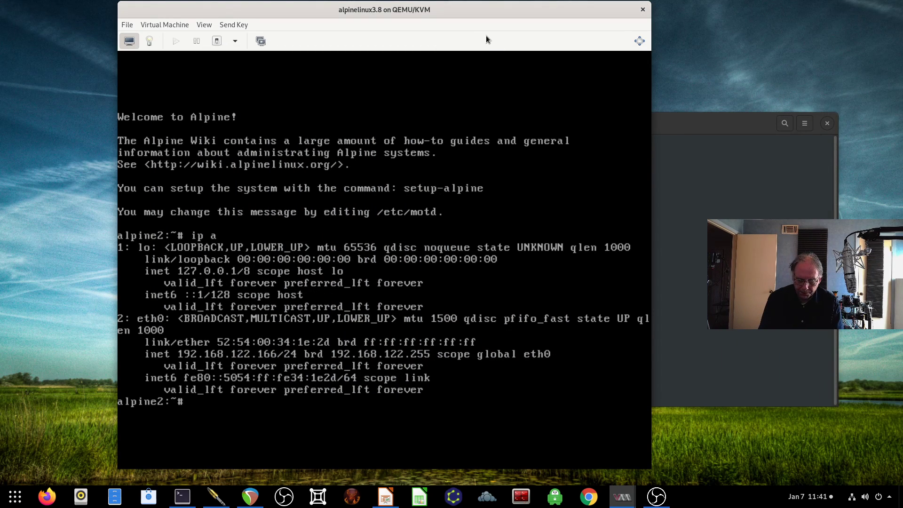
pyautogui.write('adduser -I')
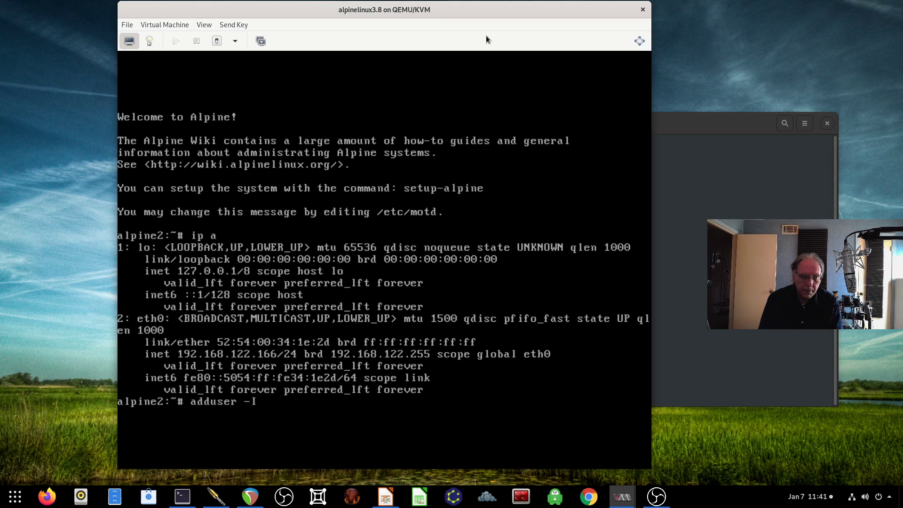
pyautogui.write(' /home/pi')
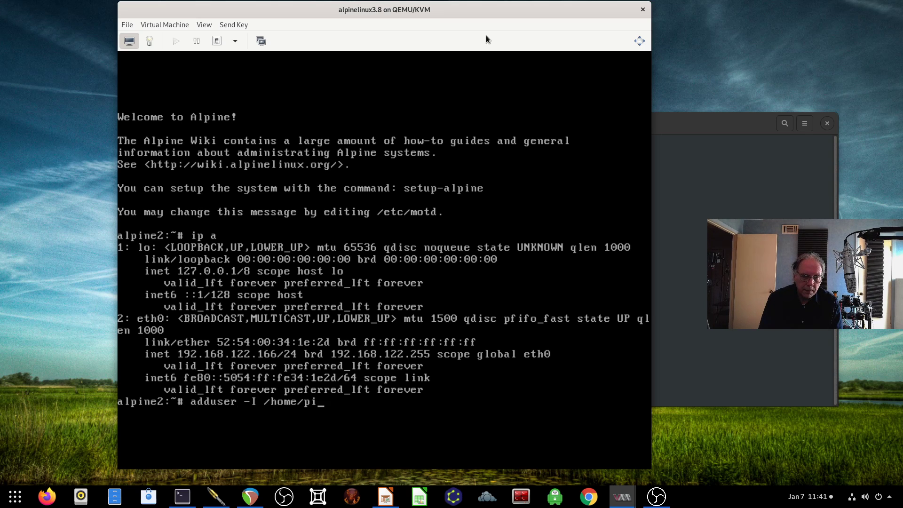
pyautogui.write(' pi')
# Step: Fix the command to 'adduser -h /home/pi pi', run it, and set pi's password
pyautogui.press('Return')
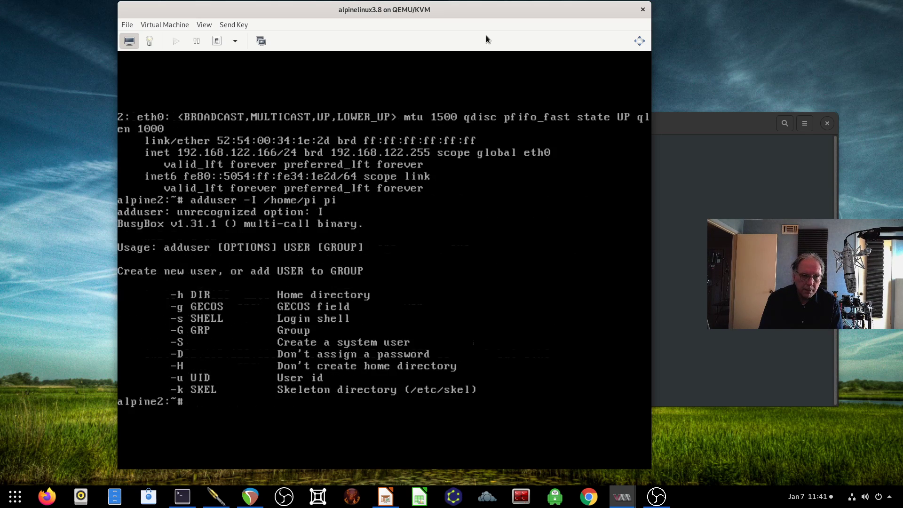
pyautogui.press('Up')
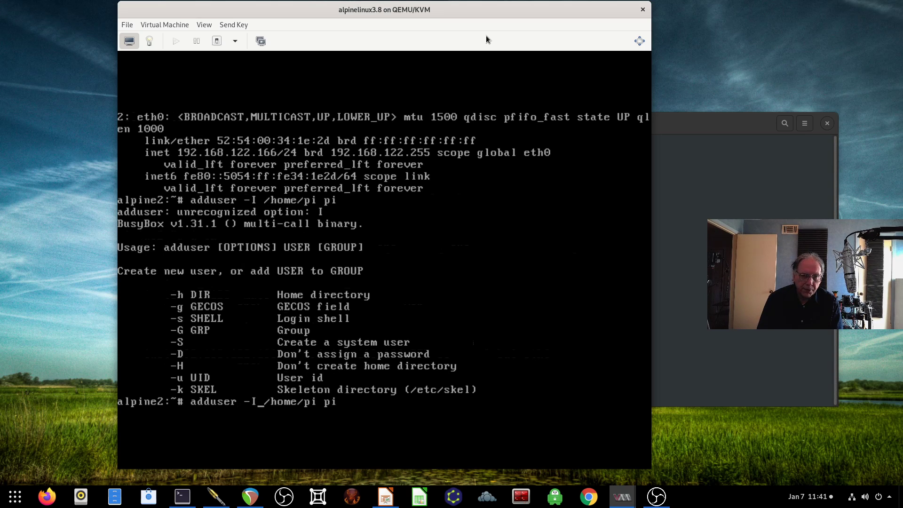
pyautogui.press('BackSpace')
pyautogui.write('h')
pyautogui.press('Return')
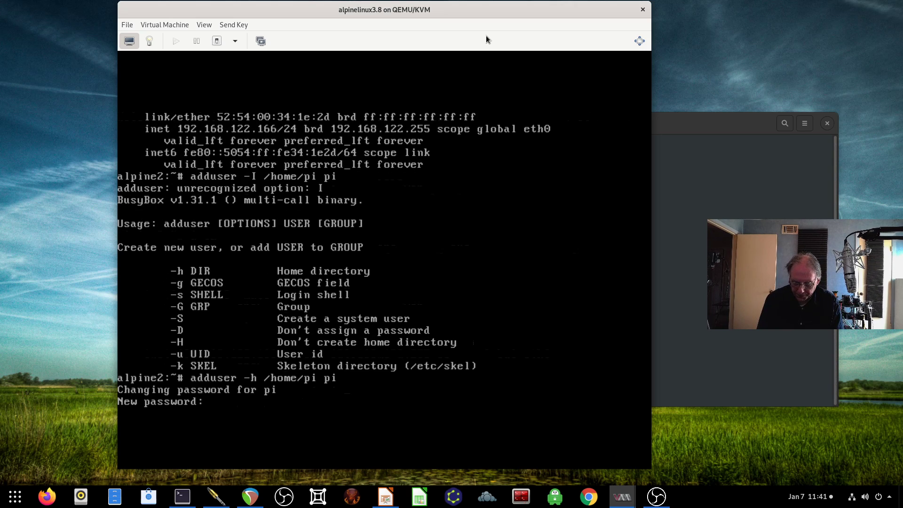
pyautogui.press('Return')
pyautogui.press('Return')
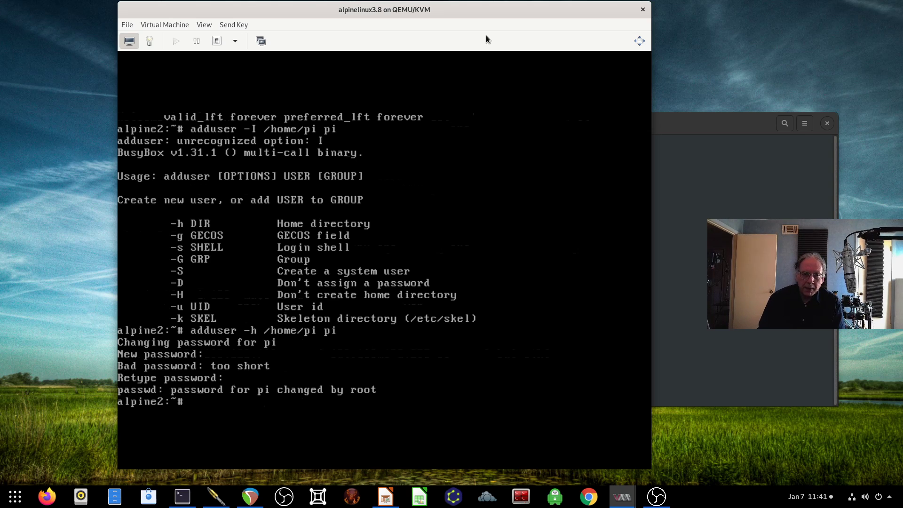
pyautogui.click(743, 204)
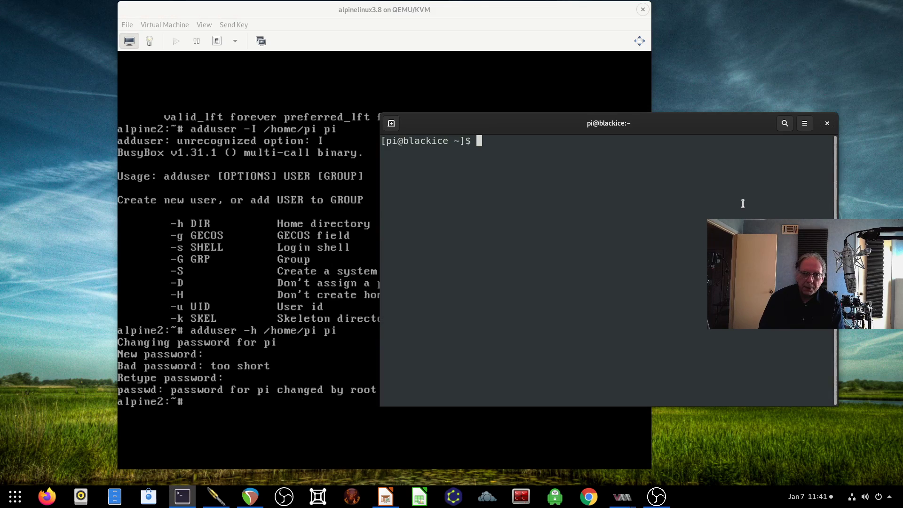
pyautogui.write('ssh pi@19')
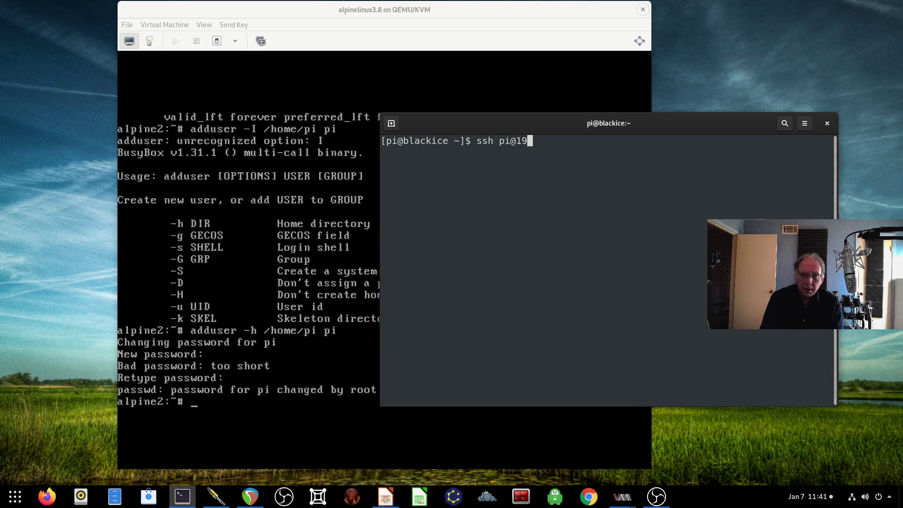
pyautogui.write('2.168.122.16')
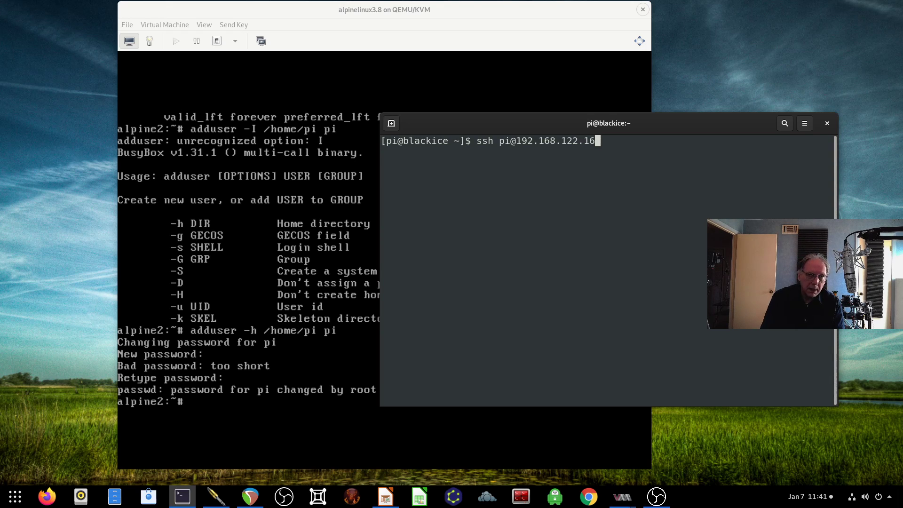
pyautogui.click(310, 308)
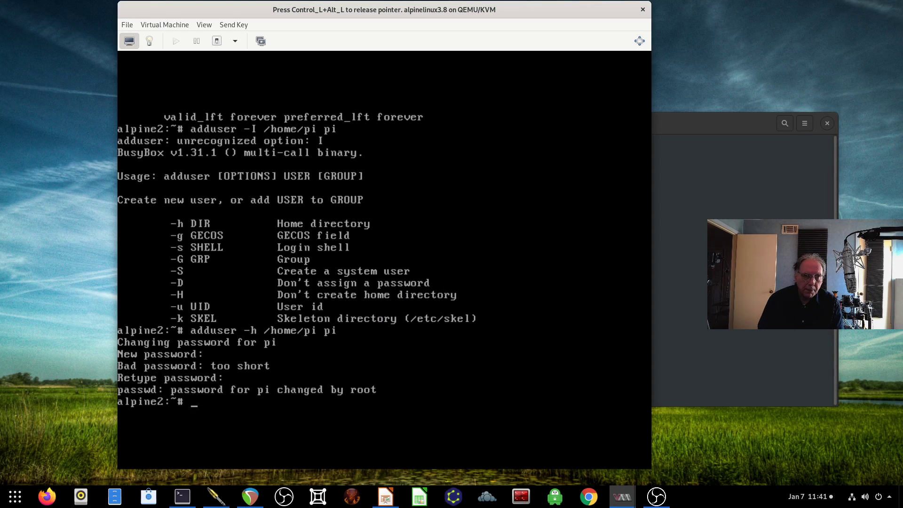
pyautogui.write('ip a')
pyautogui.press('Return')
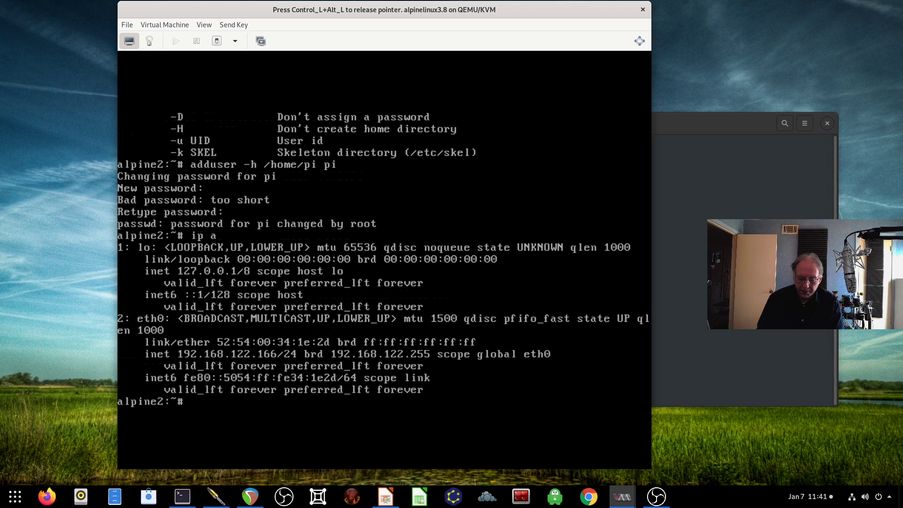
pyautogui.hotkey('ctrl', 'alt')
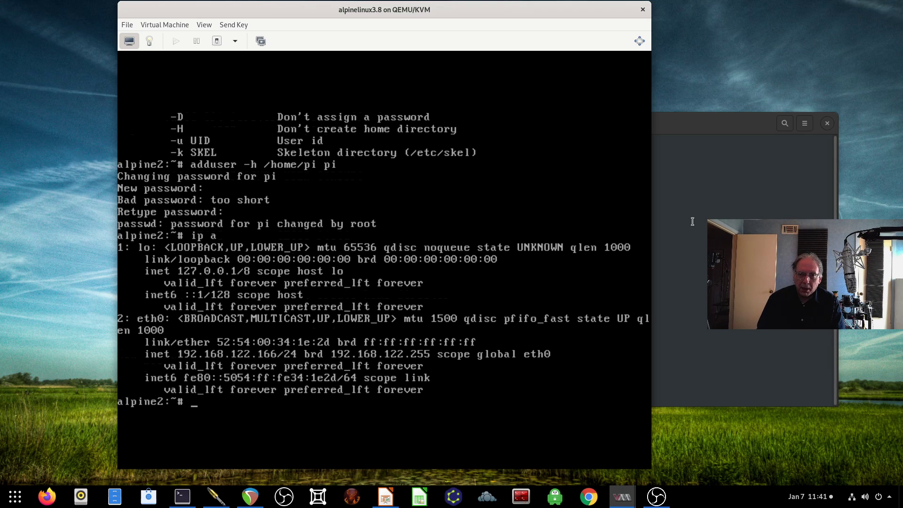
pyautogui.hotkey('alt', 'Tab')
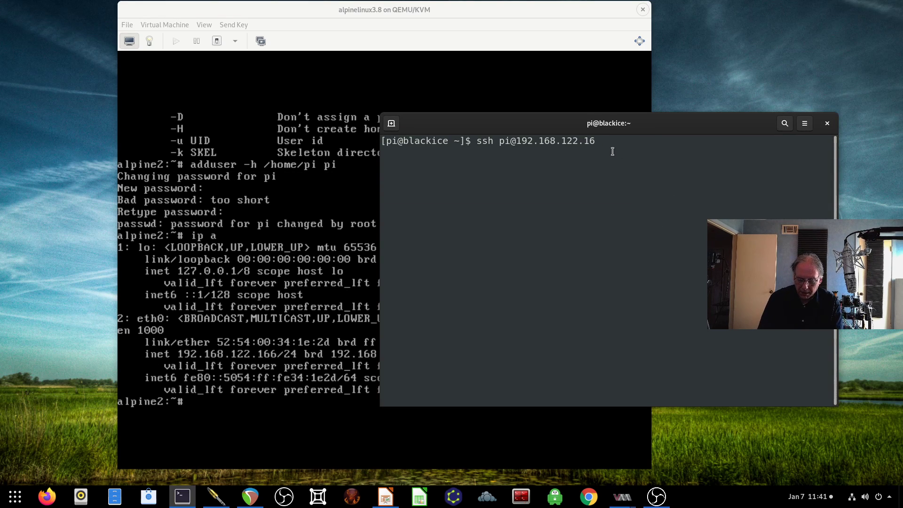
# Step: Complete the ssh to 192.168.122.166 as pi, accept the host key, log in, and run ls
pyautogui.write('6')
pyautogui.press('Return')
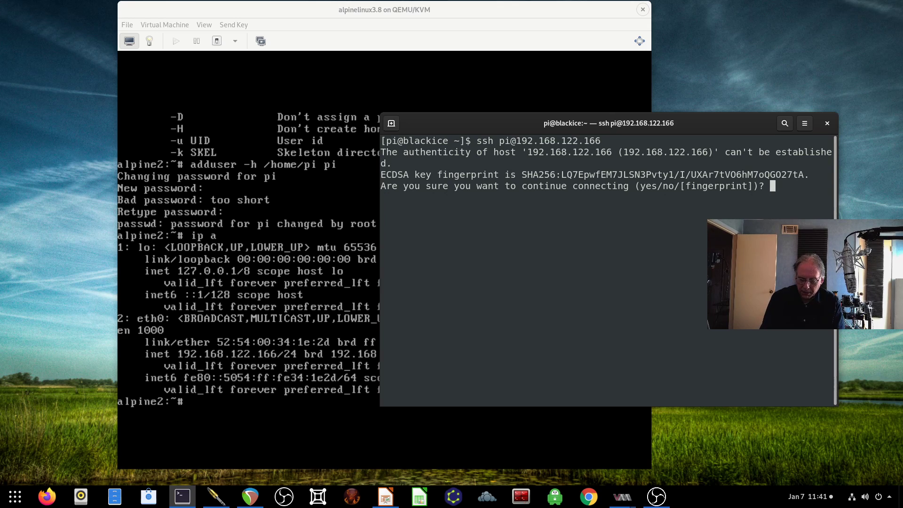
pyautogui.write('yes')
pyautogui.press('Return')
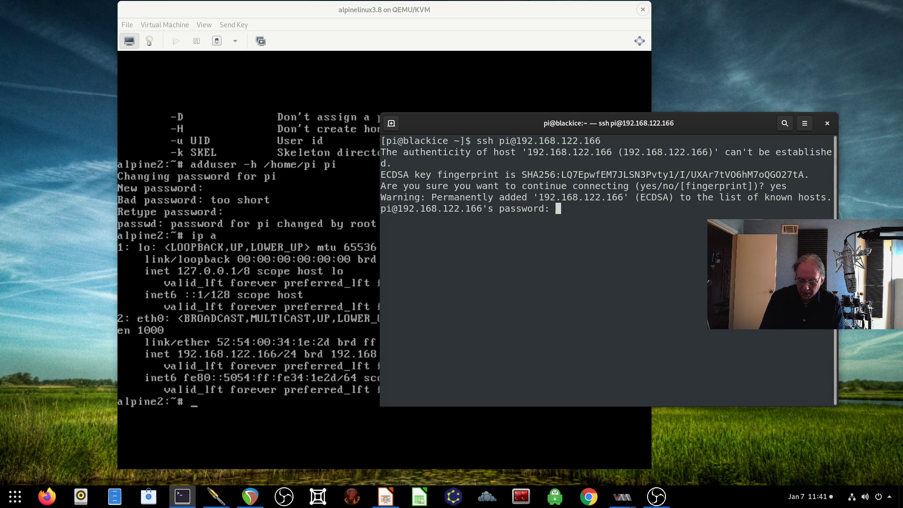
pyautogui.press('Return')
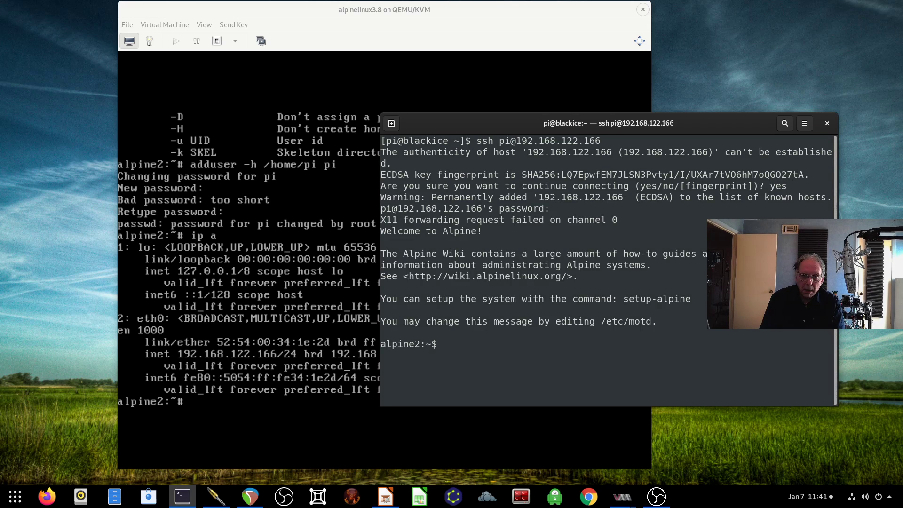
pyautogui.write('ls')
pyautogui.press('Return')
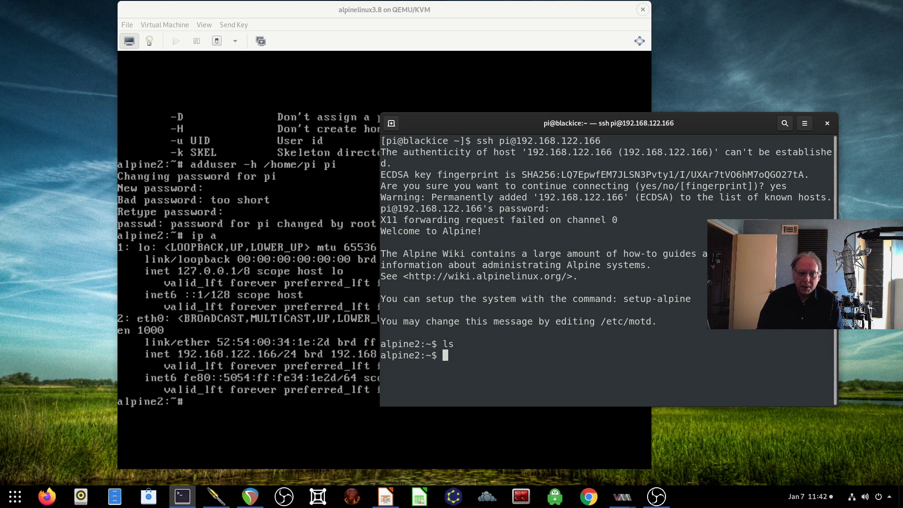
# Step: Exit the ssh session and the host shell, closing the terminal
pyautogui.write('exit')
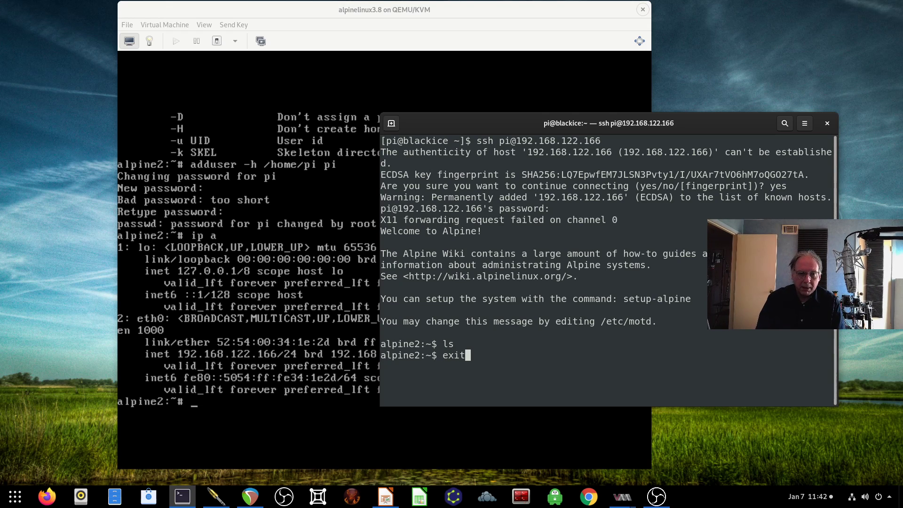
pyautogui.write('exit')
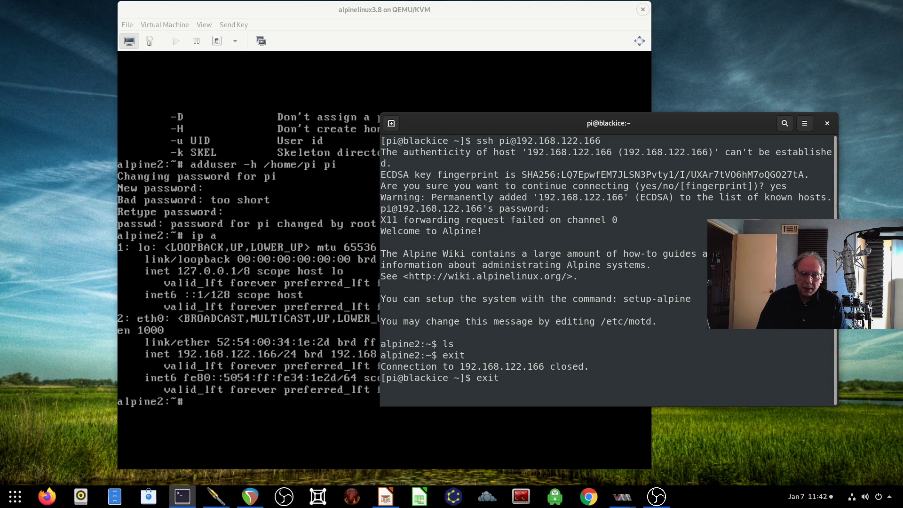
pyautogui.press('Return')
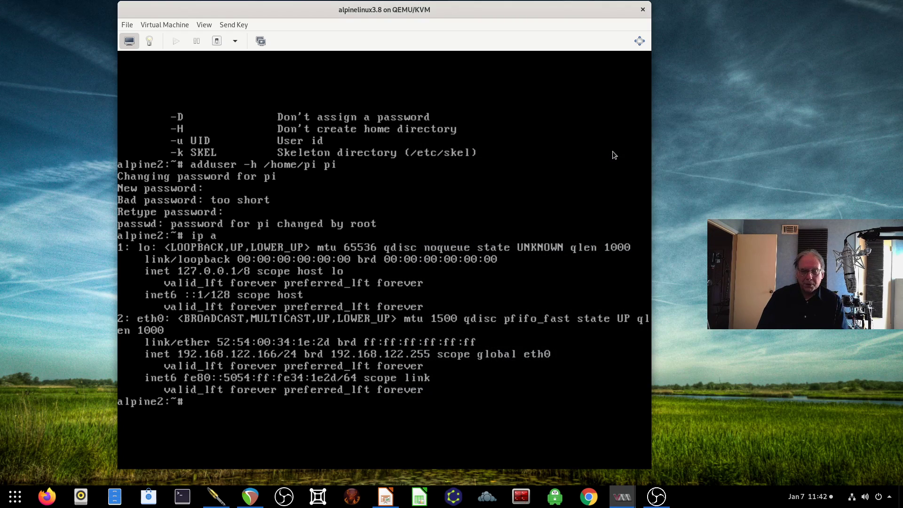
# Step: Power off the Alpine guest with poweroff and close its console window
pyautogui.write('poweroff')
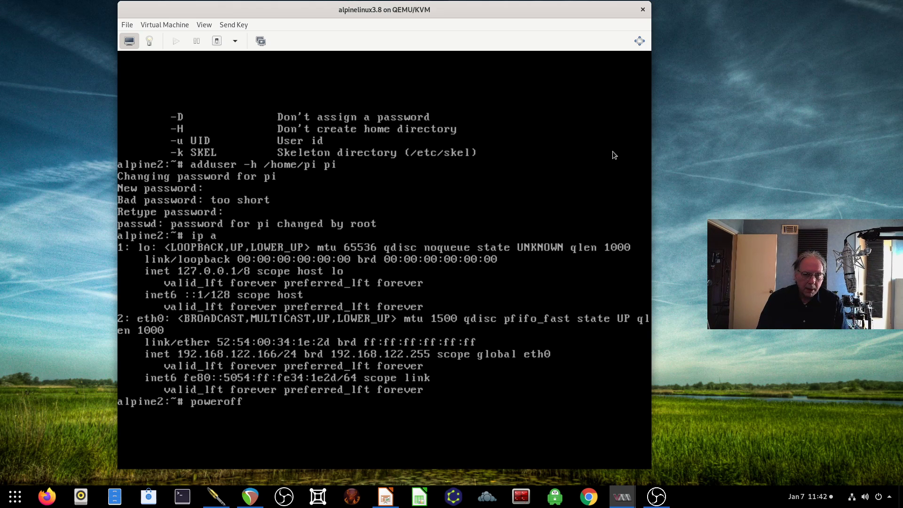
pyautogui.press('Return')
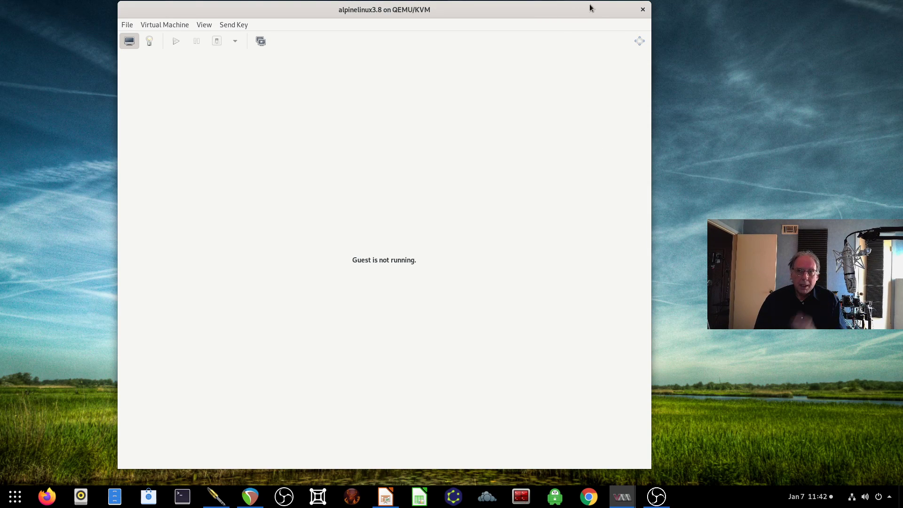
pyautogui.click(643, 9)
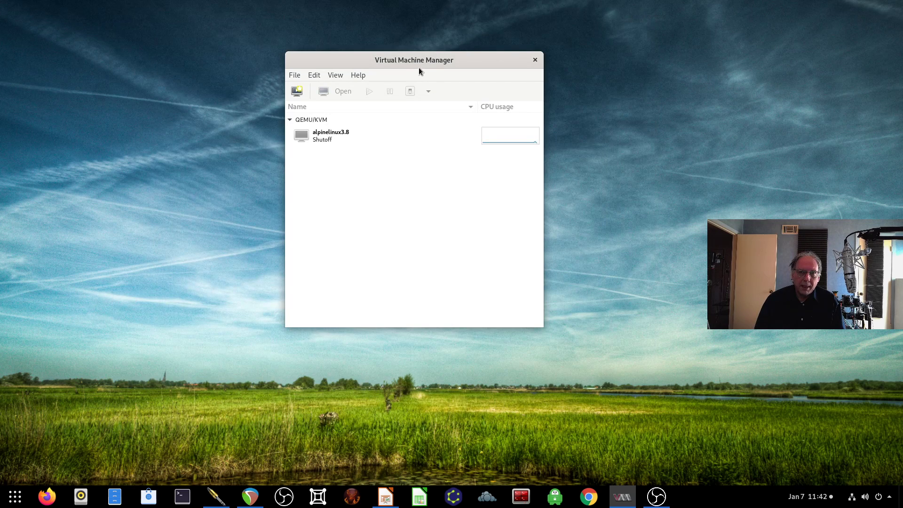
# Step: Select alpinelinux3.8 in the manager list and view, then dismiss, its actions menu
pyautogui.moveTo(418, 67); pyautogui.dragTo(389, 48)
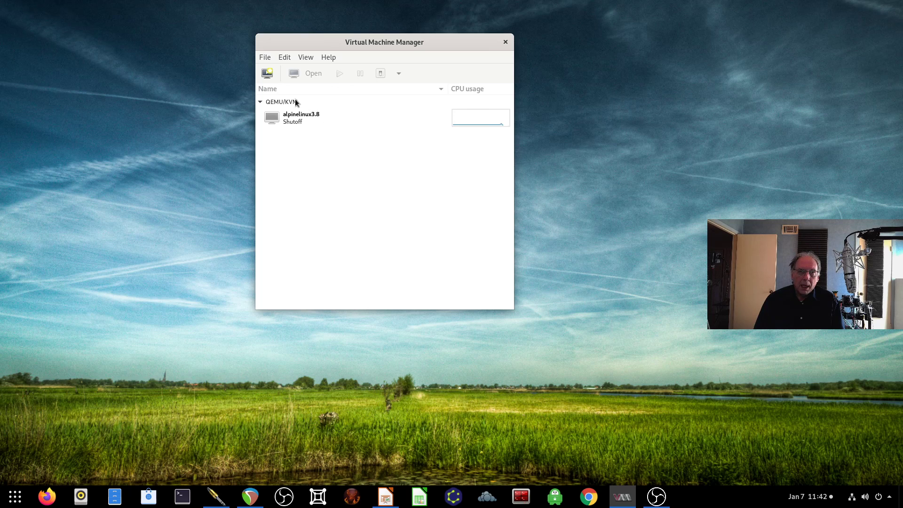
pyautogui.click(299, 114)
pyautogui.rightClick(310, 113)
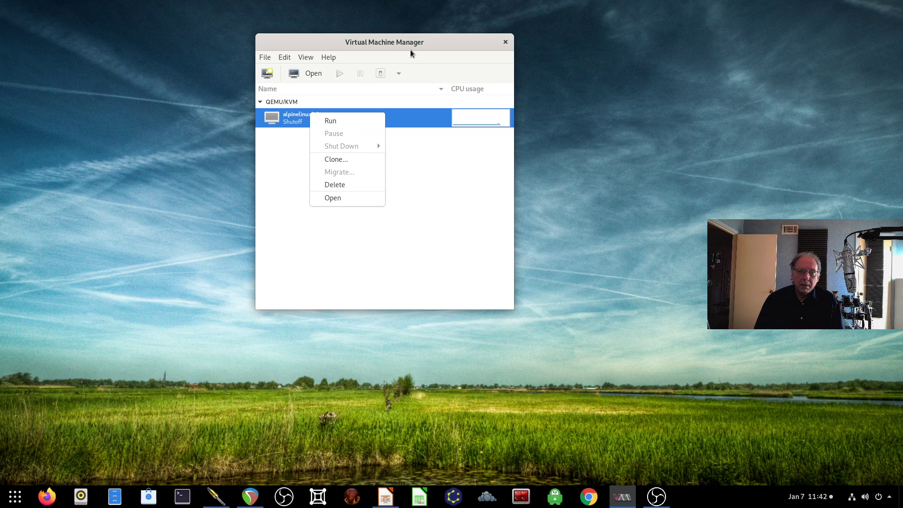
pyautogui.click(438, 46)
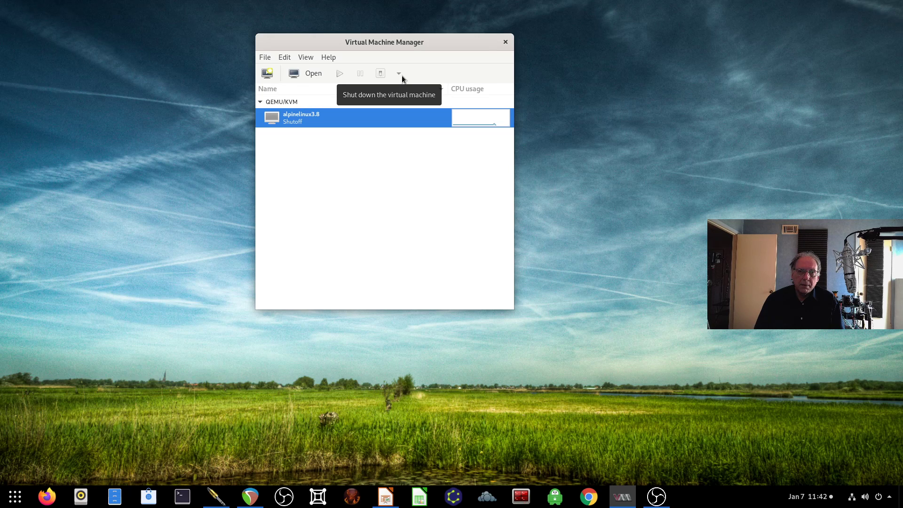
pyautogui.click(267, 77)
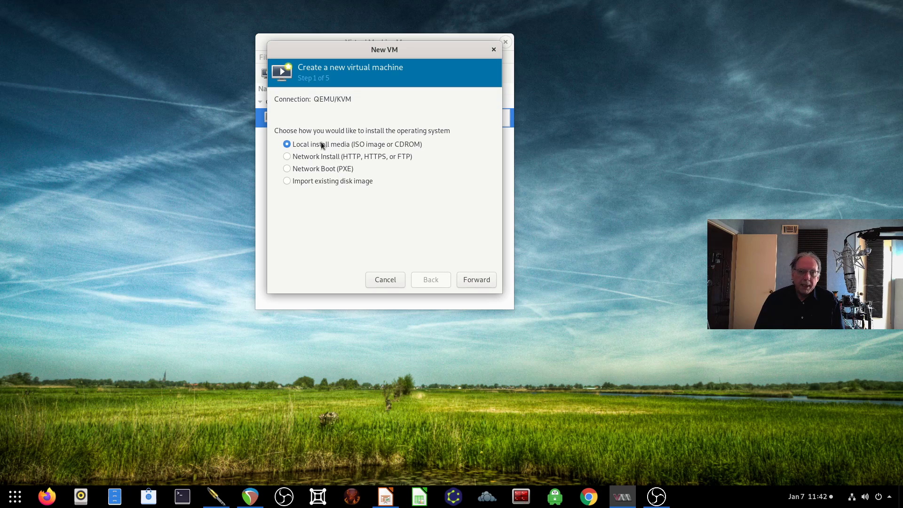
# Step: Keep Local install media and choose MX-19_x64.iso from the Downloads pool as install media
pyautogui.click(479, 280)
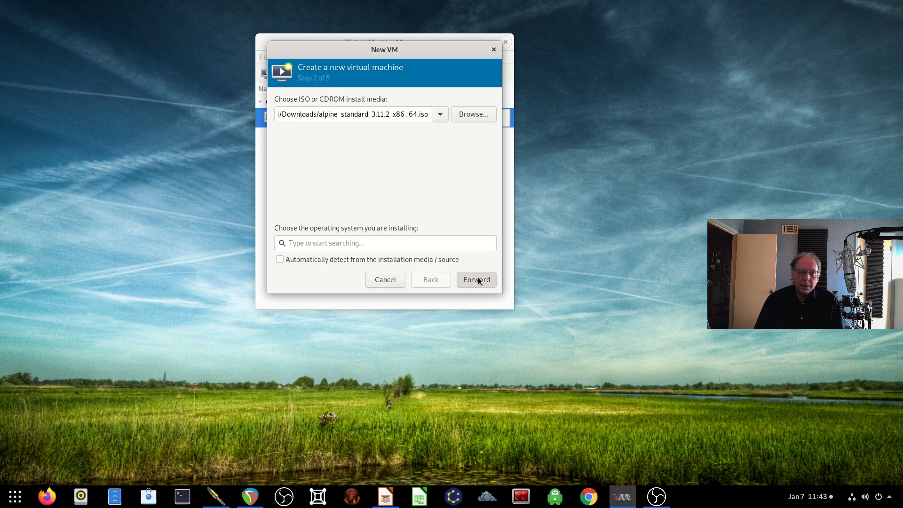
pyautogui.click(458, 113)
pyautogui.scroll(-15, 371, 171)
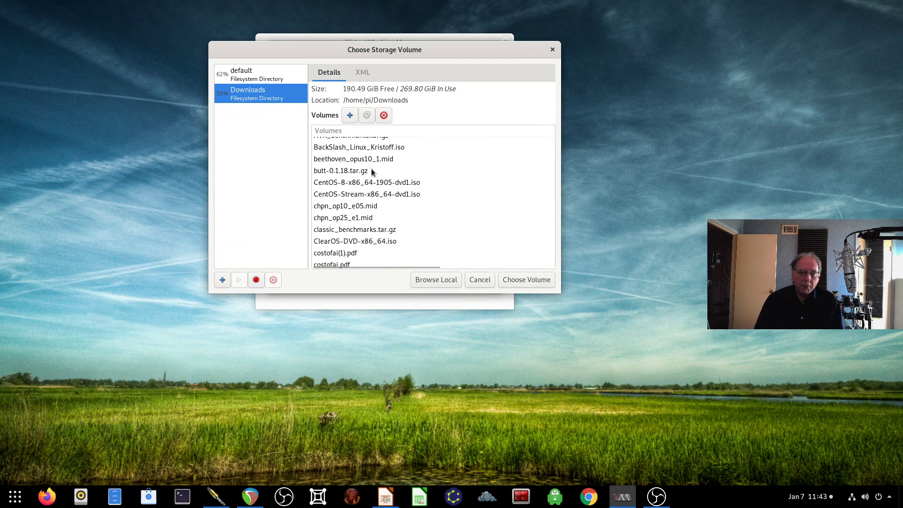
pyautogui.scroll(-6, 371, 171)
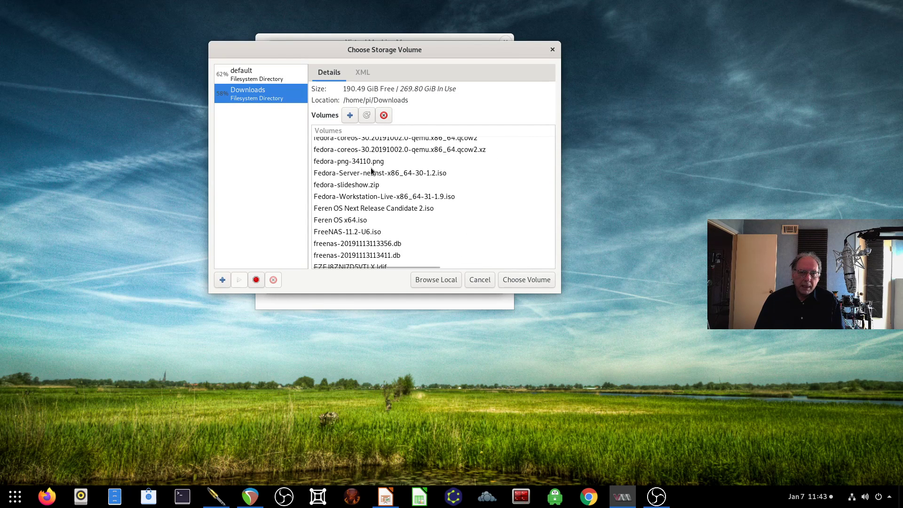
pyautogui.scroll(-3, 370, 170)
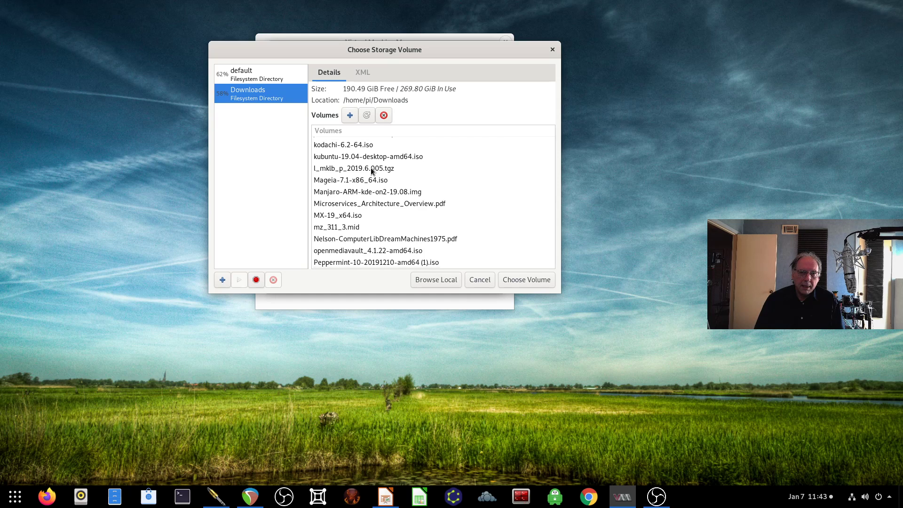
pyautogui.click(346, 218)
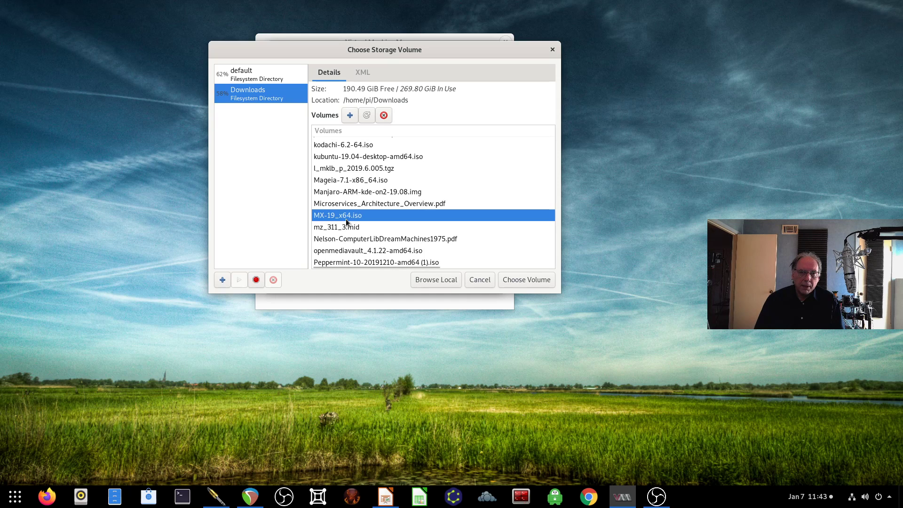
pyautogui.click(519, 282)
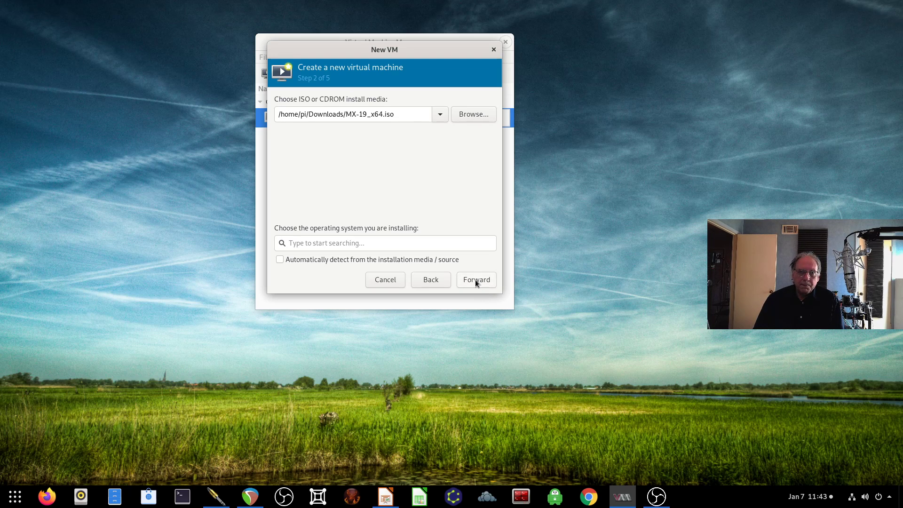
# Step: Search 'de' and choose Debian 10 as the operating system
pyautogui.click(341, 243)
pyautogui.write('de')
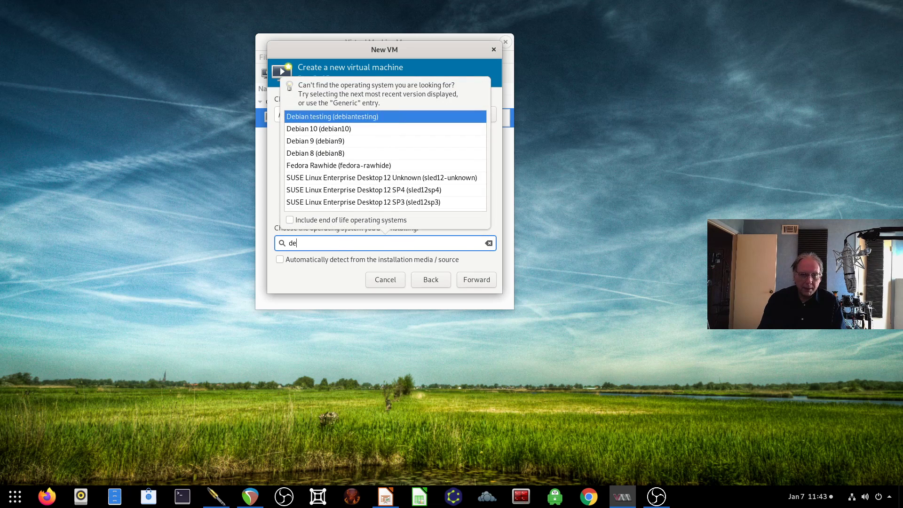
pyautogui.click(347, 127)
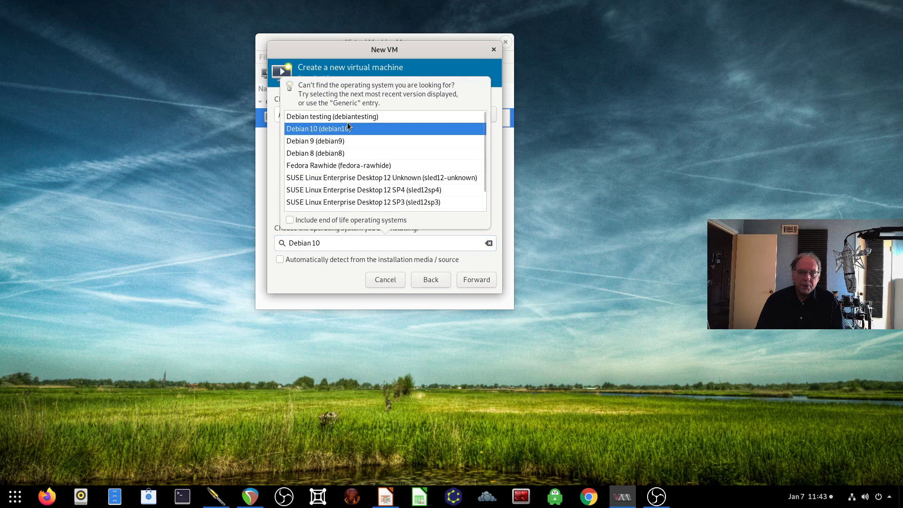
pyautogui.click(474, 281)
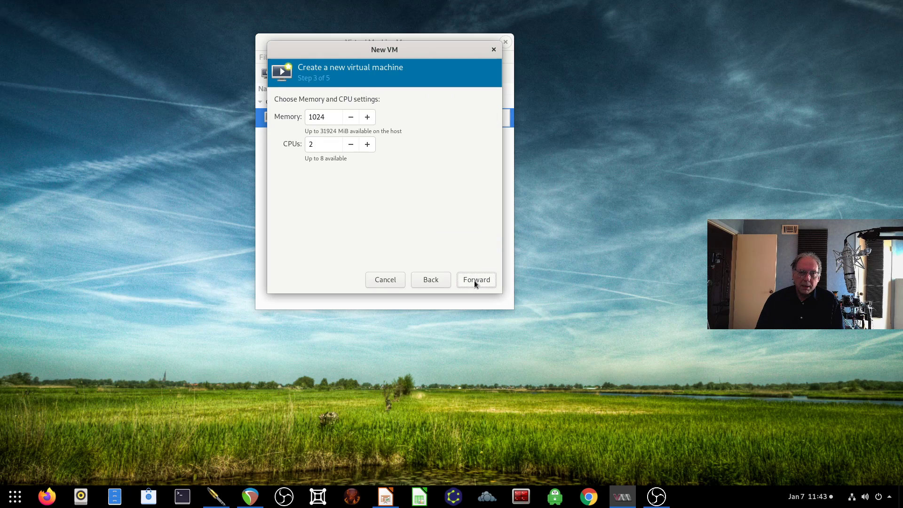
# Step: Set memory to 4096 MiB, keeping 2 CPUs
pyautogui.moveTo(324, 116); pyautogui.dragTo(288, 115)
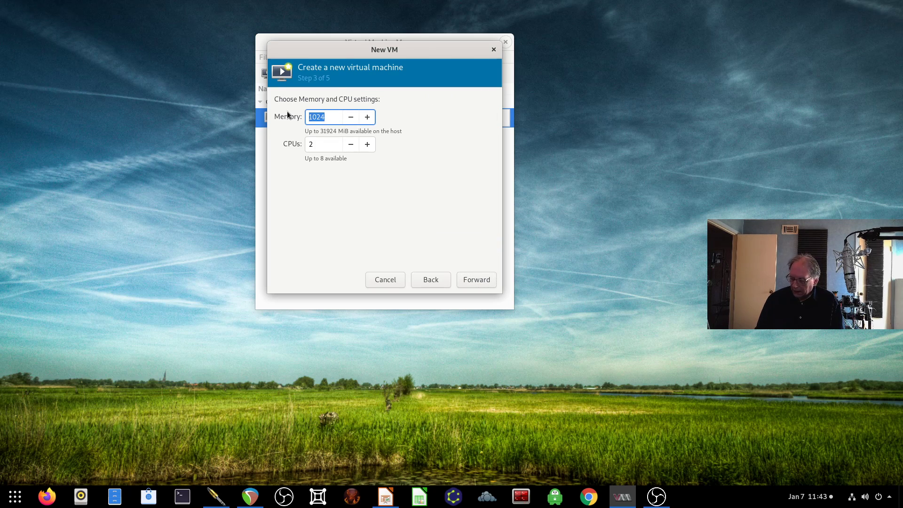
pyautogui.write('4096')
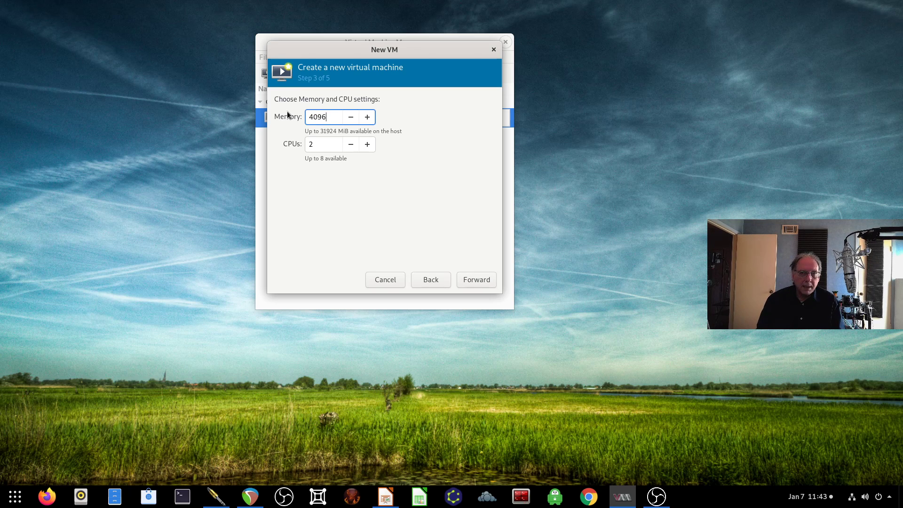
pyautogui.press('Tab')
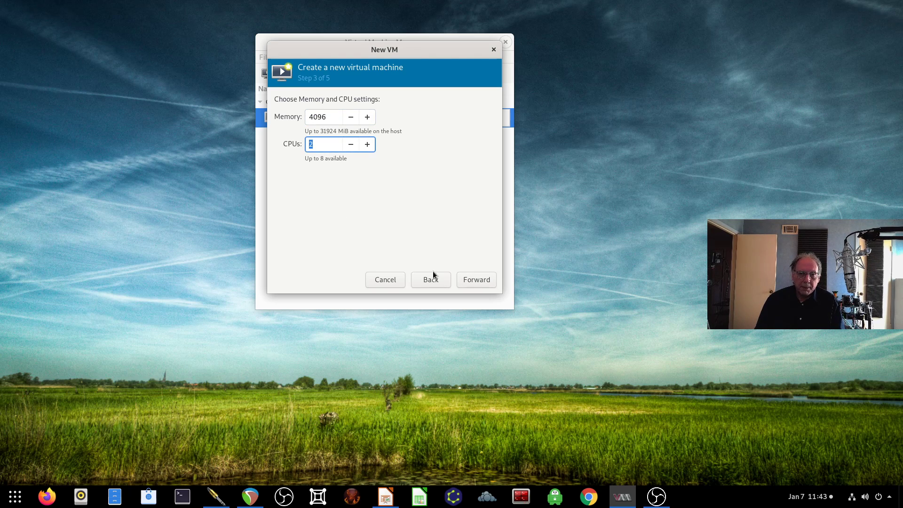
pyautogui.click(467, 280)
# Step: Set the disk size to 30 GiB and continue to the summary
pyautogui.moveTo(299, 129); pyautogui.dragTo(264, 127)
pyautogui.write('300')
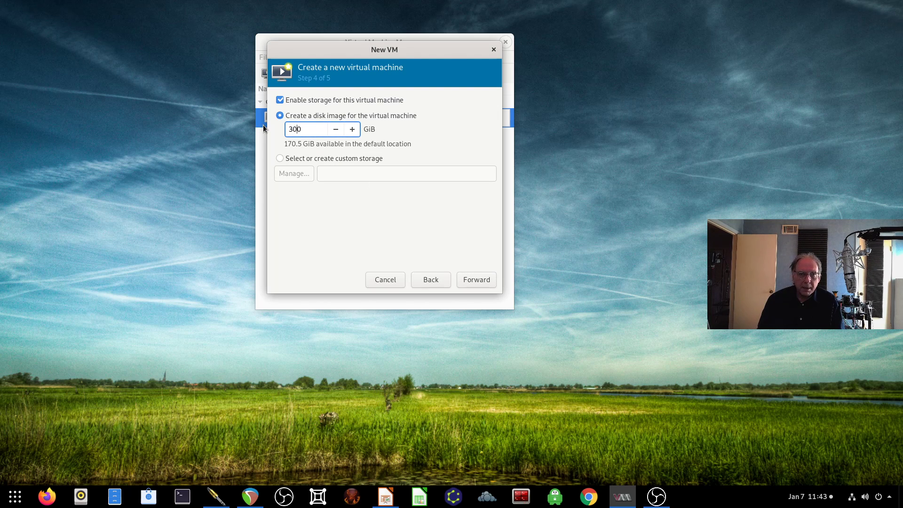
pyautogui.press('BackSpace')
pyautogui.press('Tab')
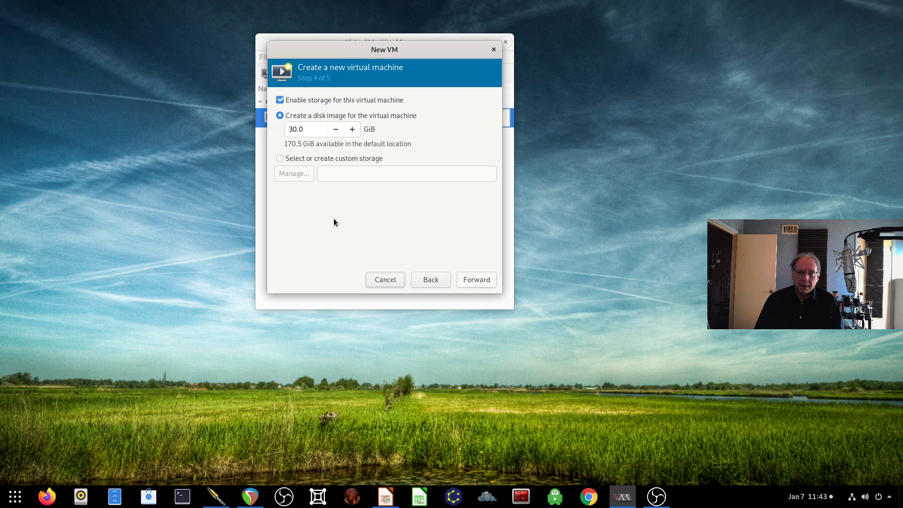
pyautogui.click(479, 281)
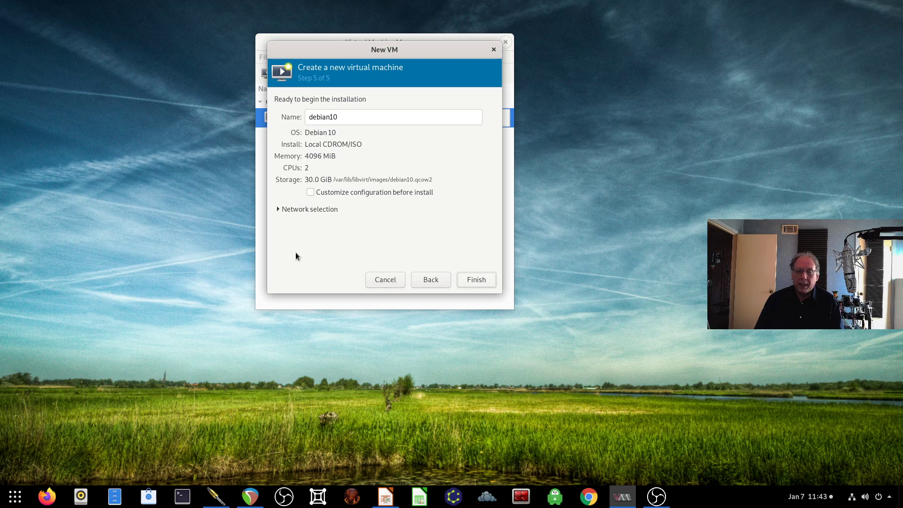
# Step: Check network selection, rename the VM to MX19, and finish creating it
pyautogui.click(277, 210)
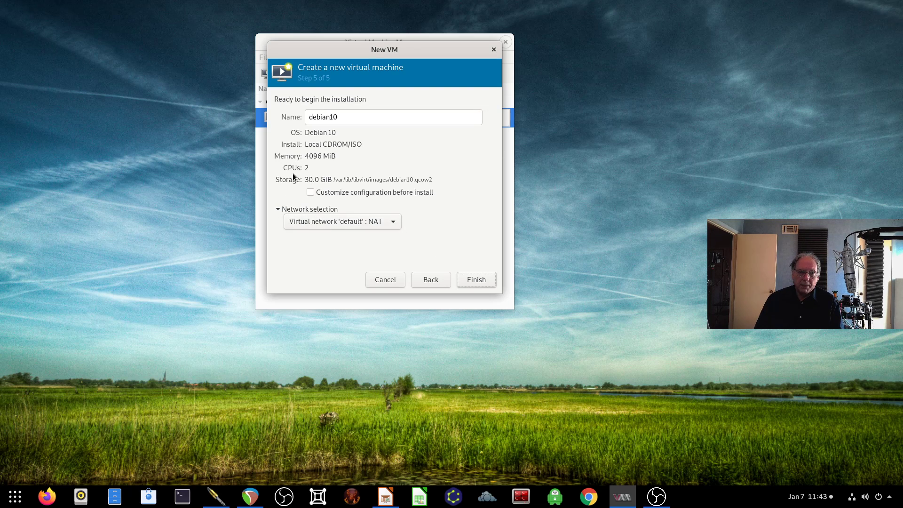
pyautogui.doubleClick(346, 113)
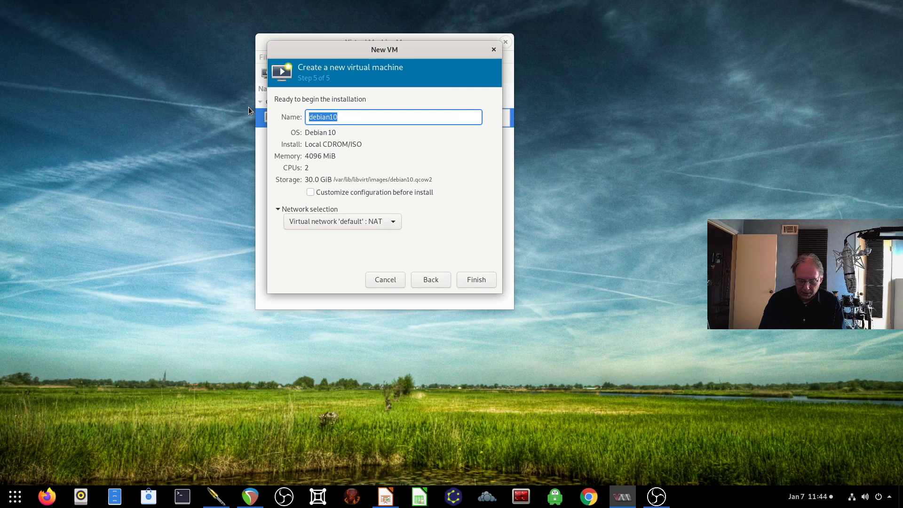
pyautogui.write('MX19')
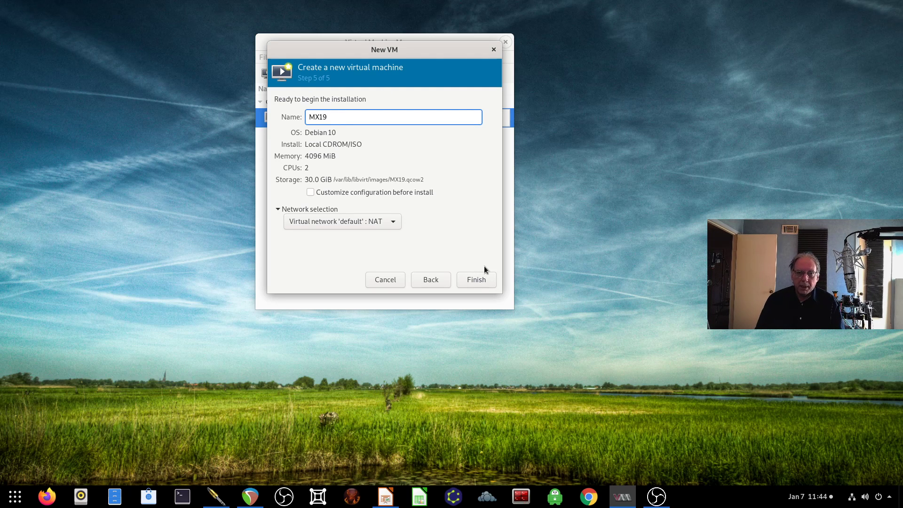
pyautogui.click(479, 278)
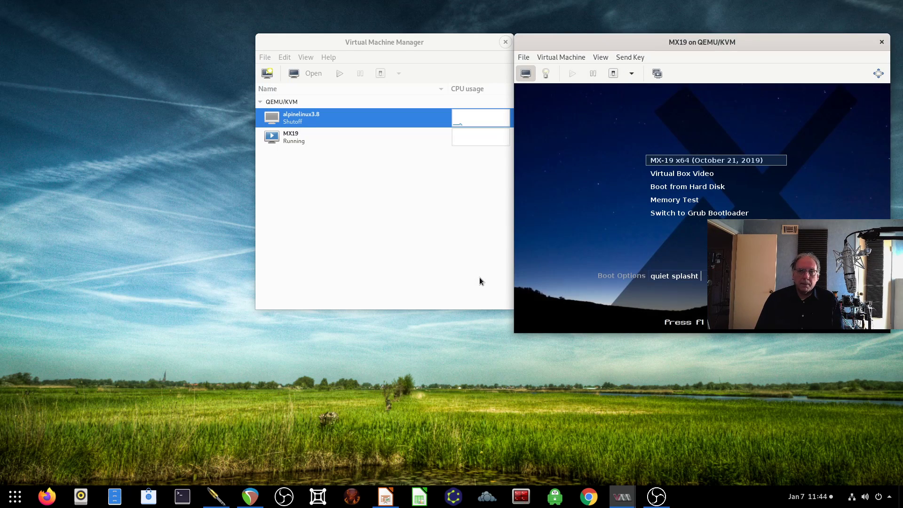
# Step: Boot the default MX-19 entry and set the console's Scale Display to Always
pyautogui.moveTo(609, 41); pyautogui.dragTo(456, 41)
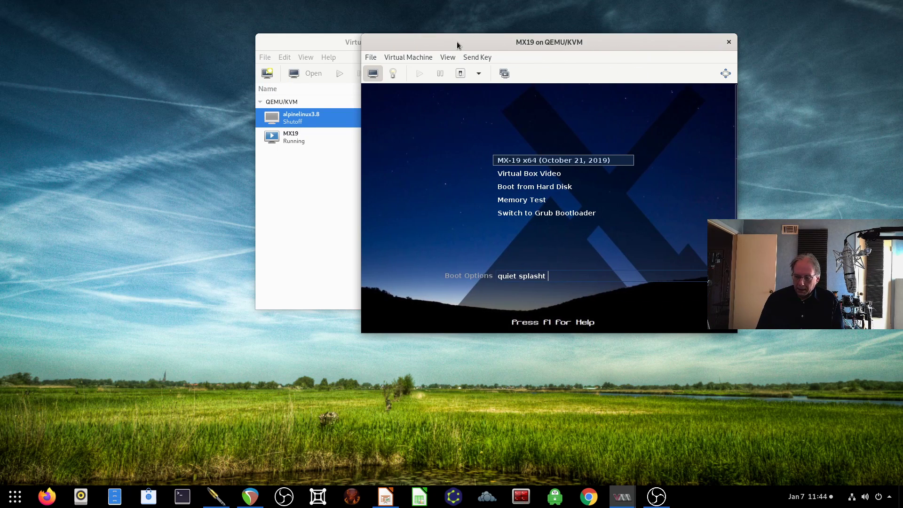
pyautogui.press('Return')
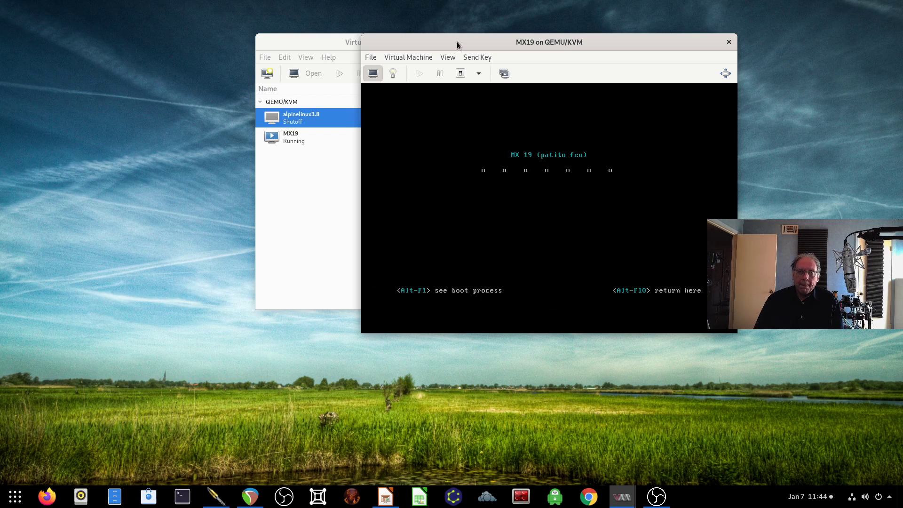
pyautogui.click(448, 56)
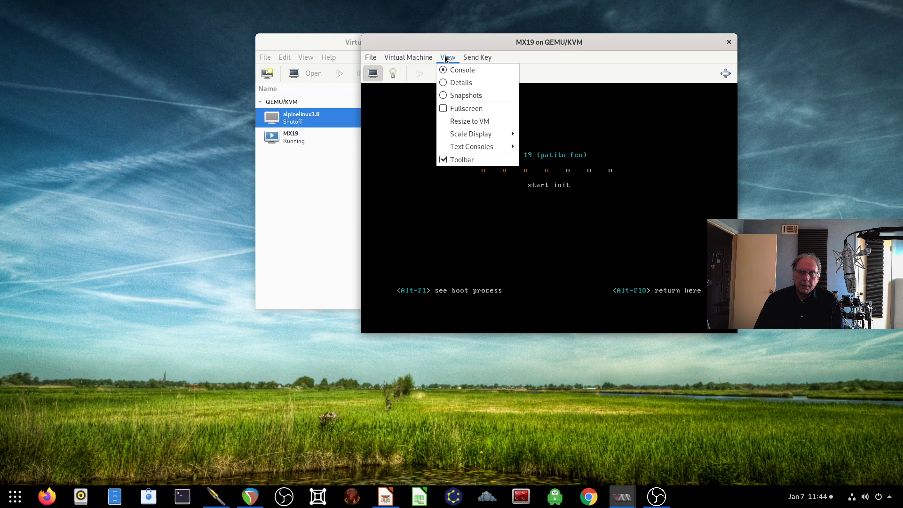
pyautogui.moveTo(484, 135)
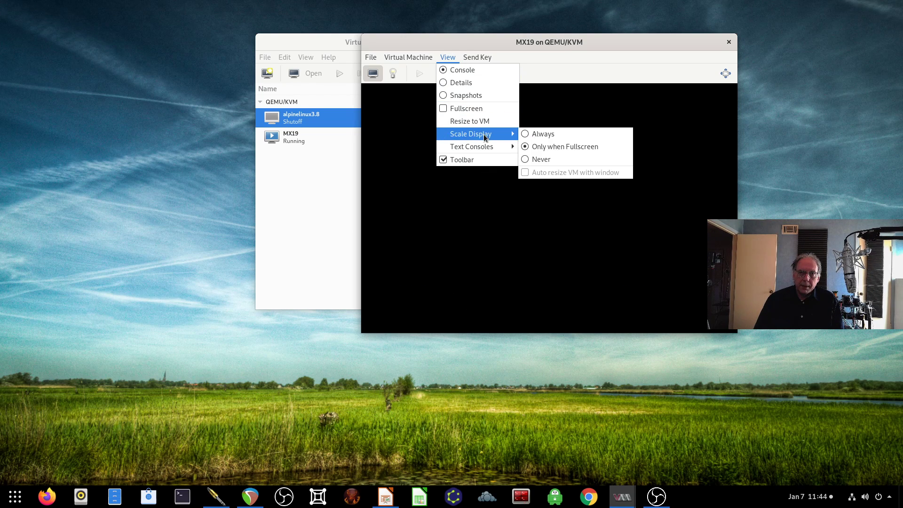
pyautogui.click(540, 134)
# Step: Move and enlarge the MX19 console window down to the taskbar
pyautogui.moveTo(492, 43); pyautogui.dragTo(270, 23)
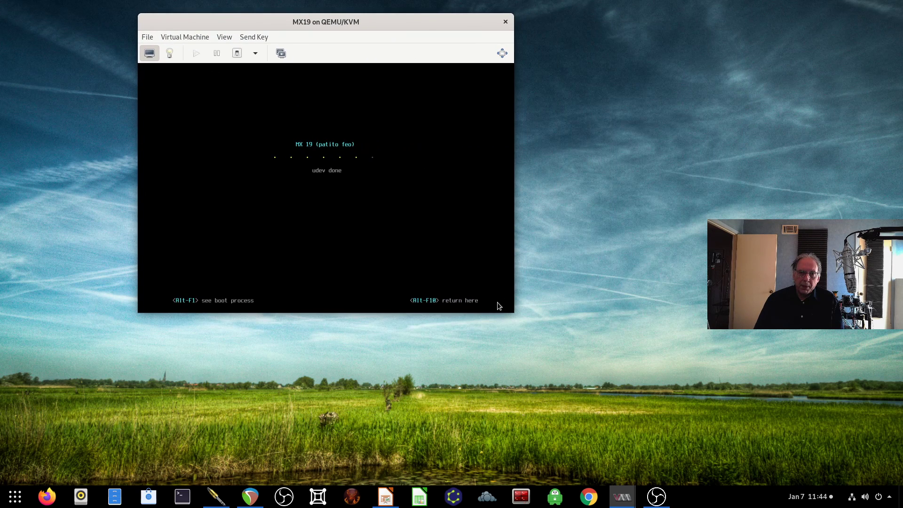
pyautogui.moveTo(516, 314); pyautogui.dragTo(730, 484)
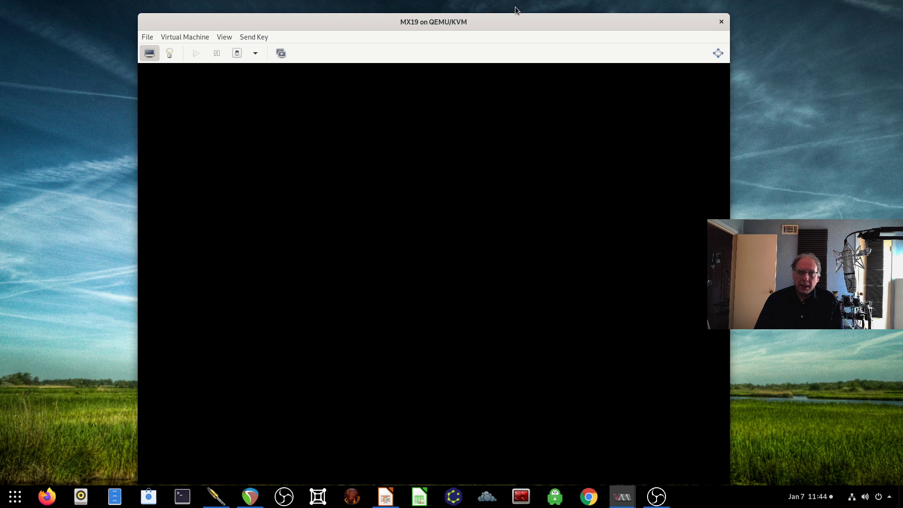
pyautogui.moveTo(514, 18); pyautogui.dragTo(487, 11)
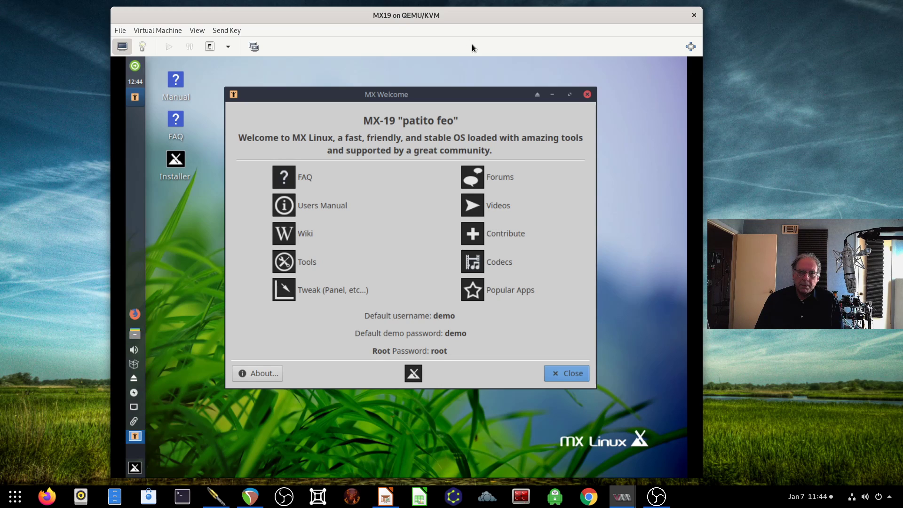
# Step: Close the guest's MX Welcome window and refocus the MX19 console showing the installer's Terms of Use
pyautogui.moveTo(479, 90); pyautogui.dragTo(448, 78)
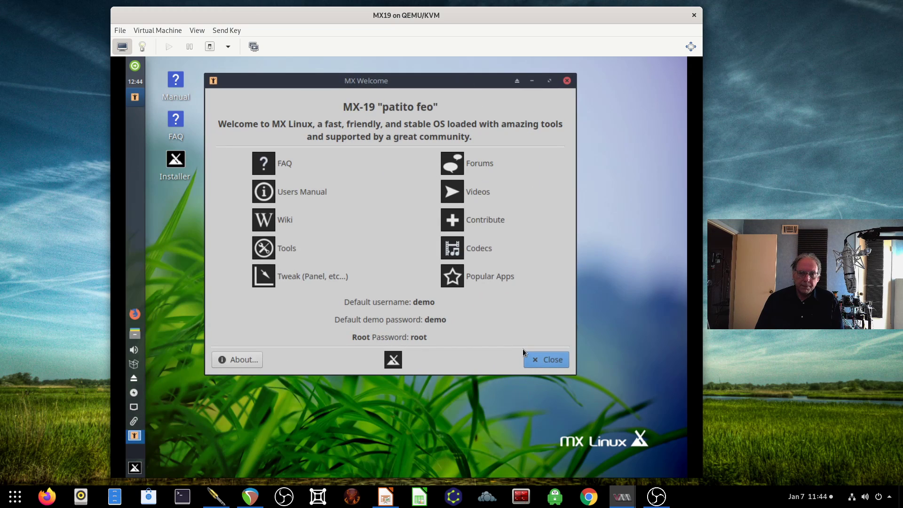
pyautogui.click(548, 363)
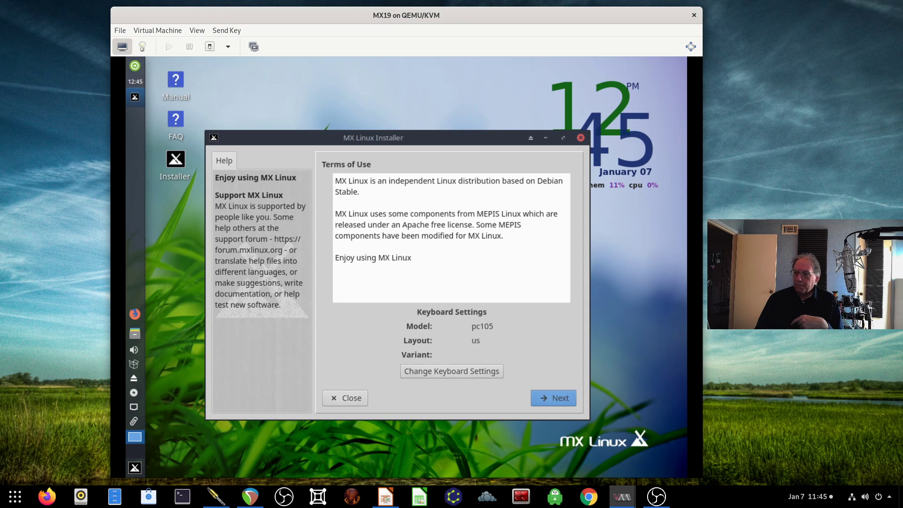
pyautogui.hotkey('alt', 'Tab')
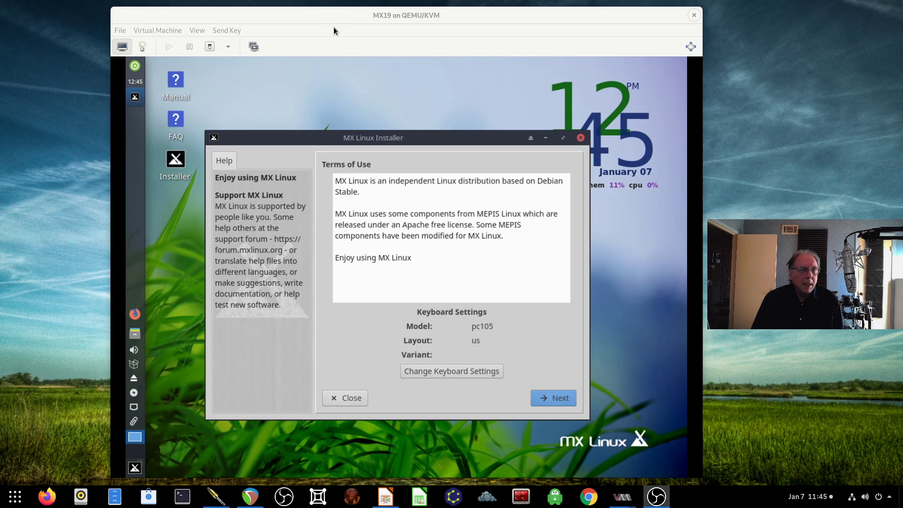
pyautogui.click(346, 15)
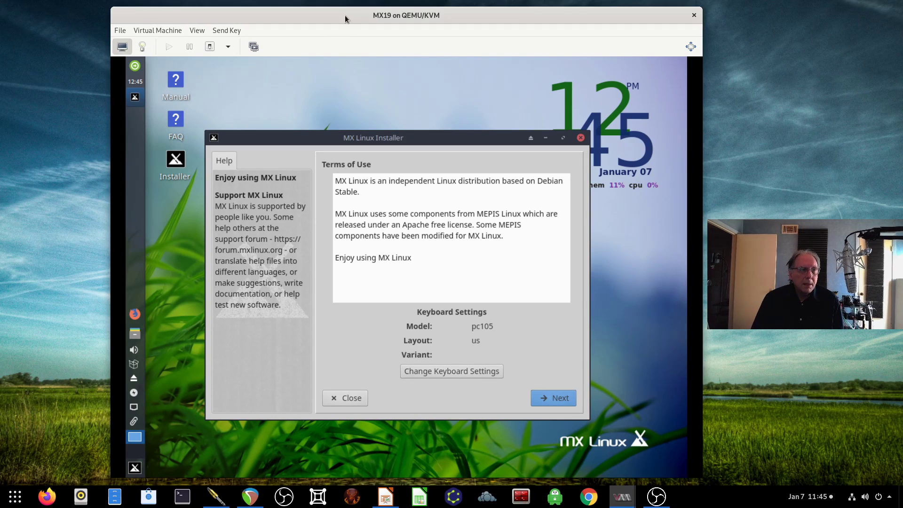
# Step: Open MX19's hardware details and review Overview, Performance, CPUs, Memory and Boot Options
pyautogui.click(143, 46)
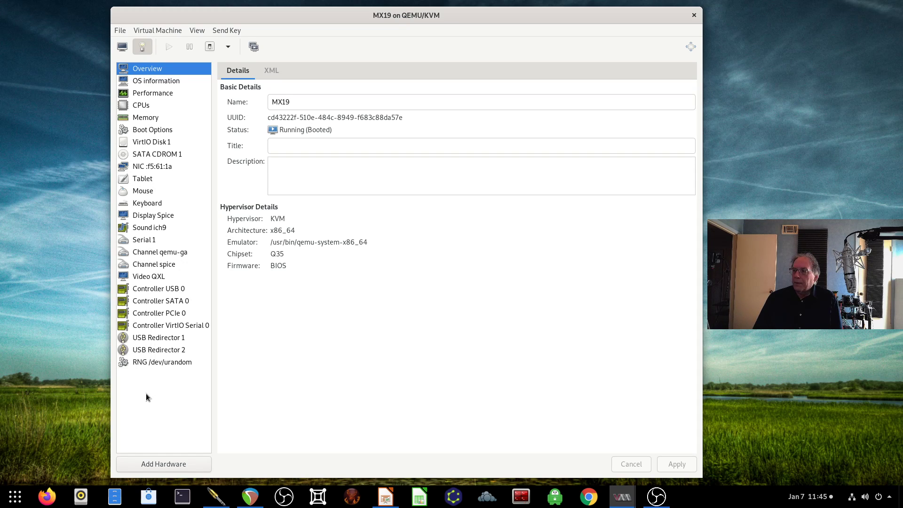
pyautogui.click(170, 83)
pyautogui.click(160, 95)
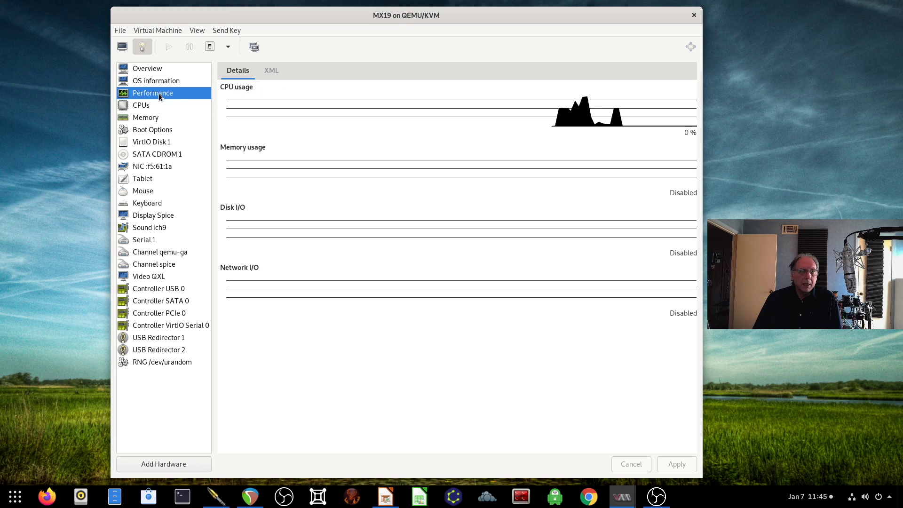
pyautogui.click(151, 106)
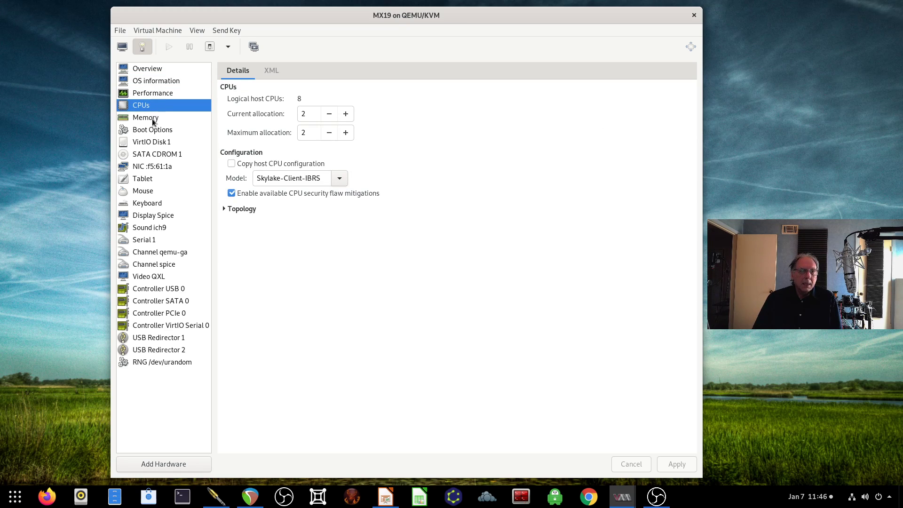
pyautogui.click(174, 120)
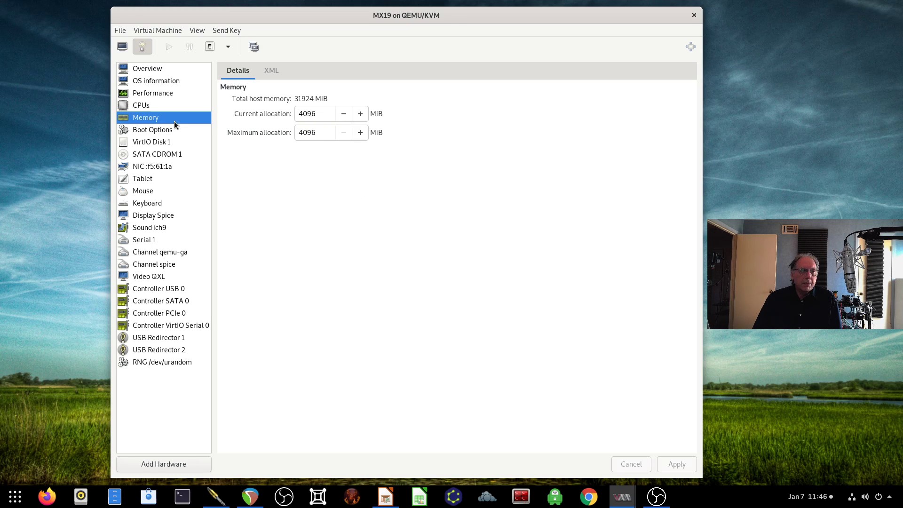
pyautogui.click(173, 131)
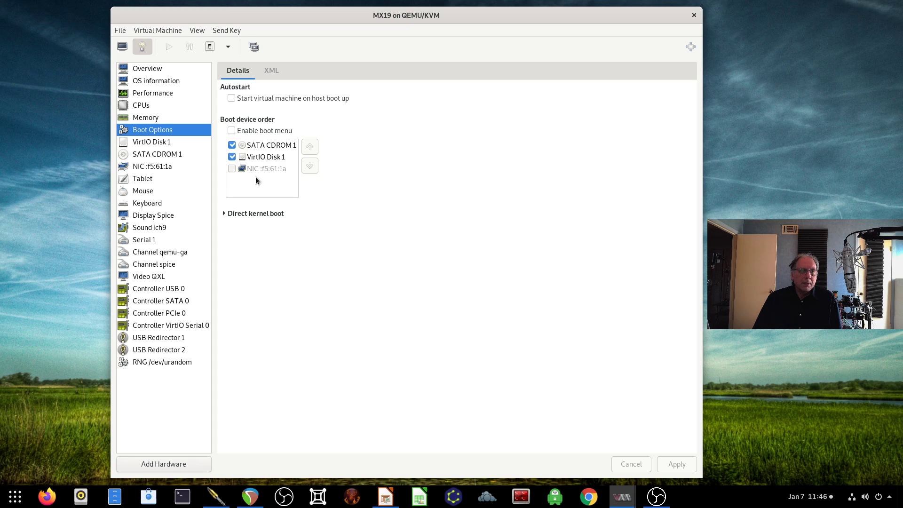
# Step: Inspect VirtIO Disk 1, SATA CDROM 1 and the NIC, keeping virtio as the network model
pyautogui.click(167, 146)
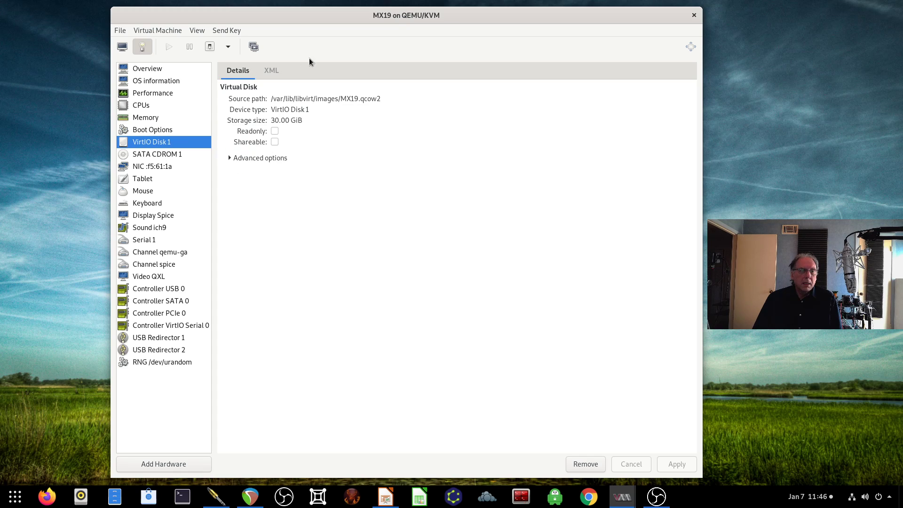
pyautogui.click(171, 158)
pyautogui.click(164, 166)
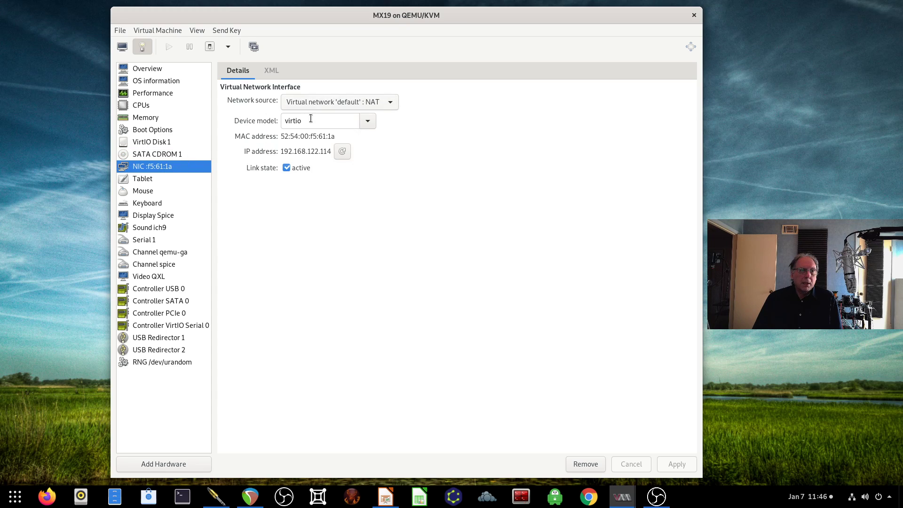
pyautogui.click(368, 121)
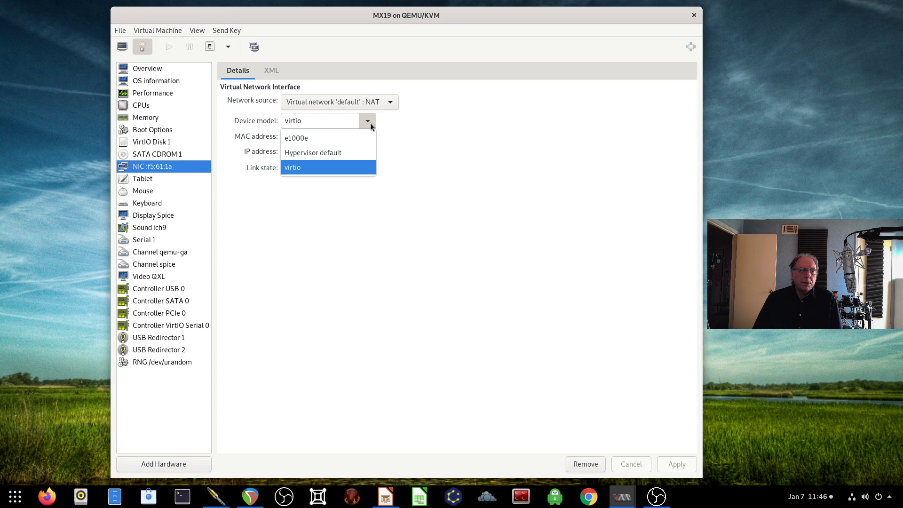
pyautogui.click(441, 136)
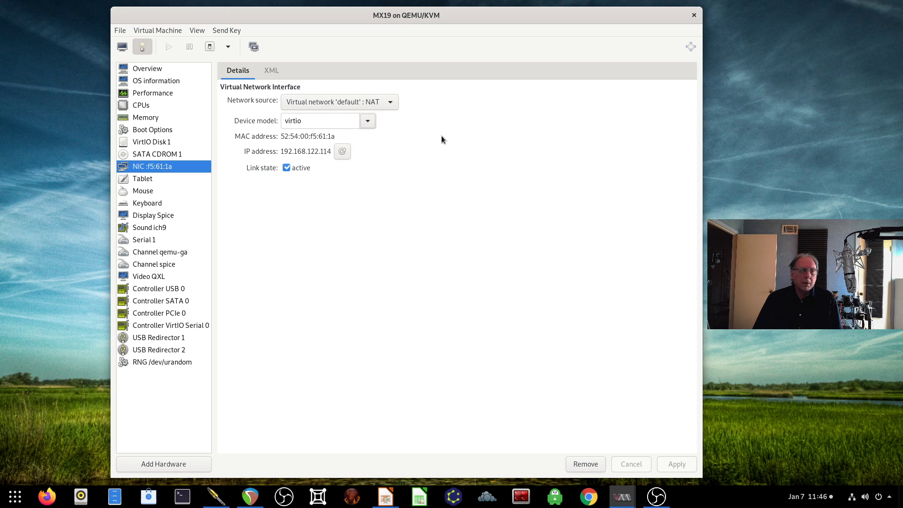
# Step: Review Tablet, Keyboard, Spice display, PCIe and VirtIO Serial controllers and RNG, then return to Overview
pyautogui.click(144, 183)
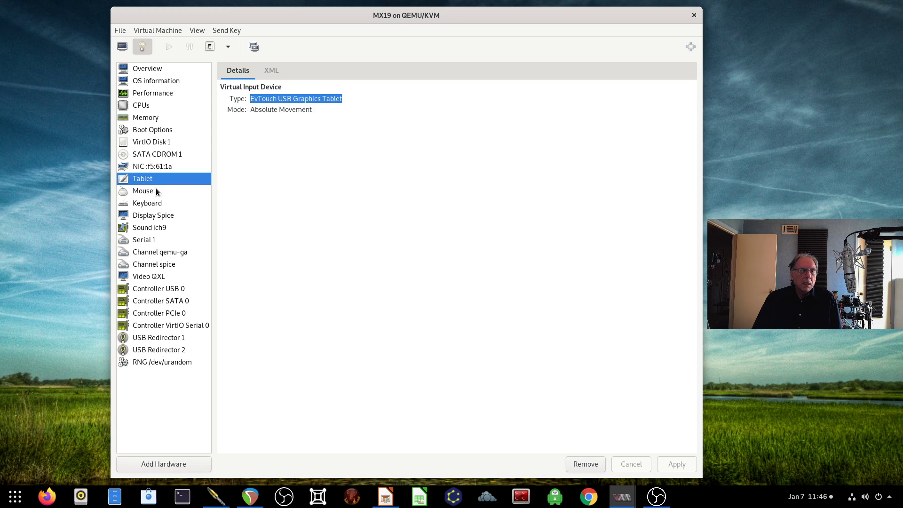
pyautogui.click(151, 203)
pyautogui.click(158, 216)
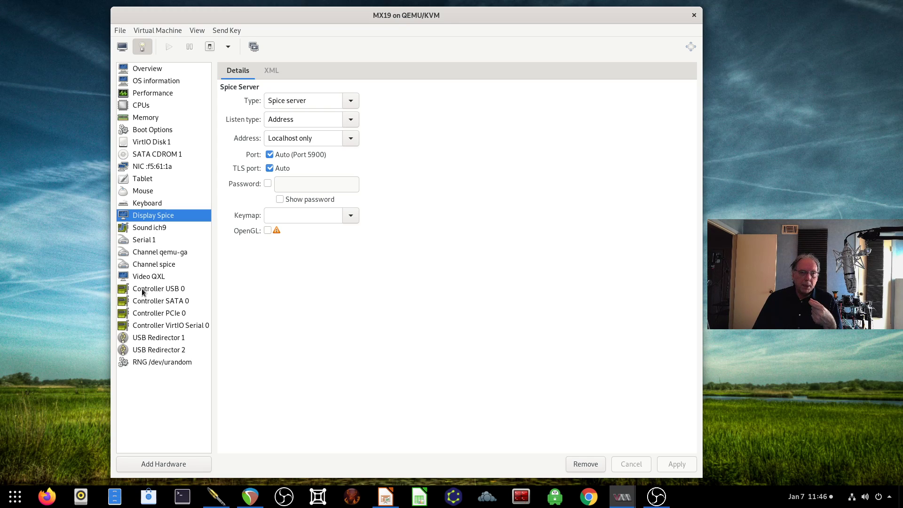
pyautogui.click(153, 314)
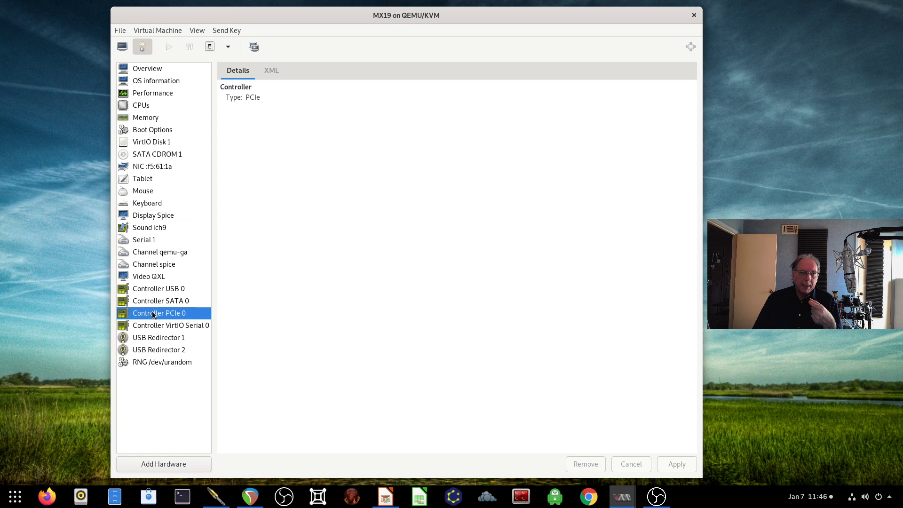
pyautogui.click(149, 330)
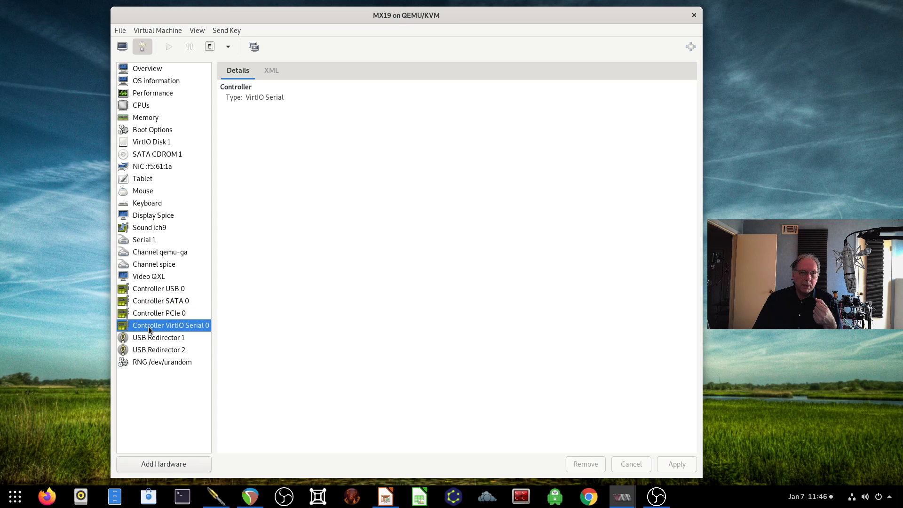
pyautogui.click(153, 364)
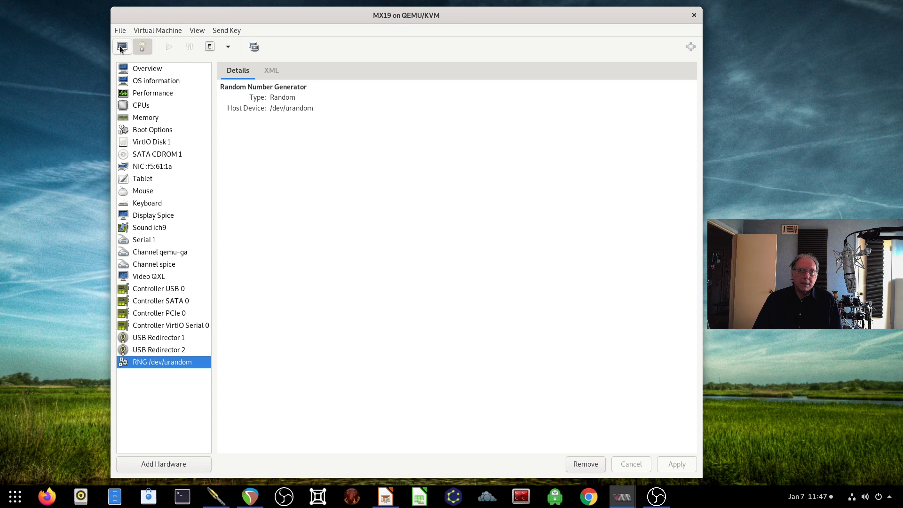
pyautogui.click(138, 70)
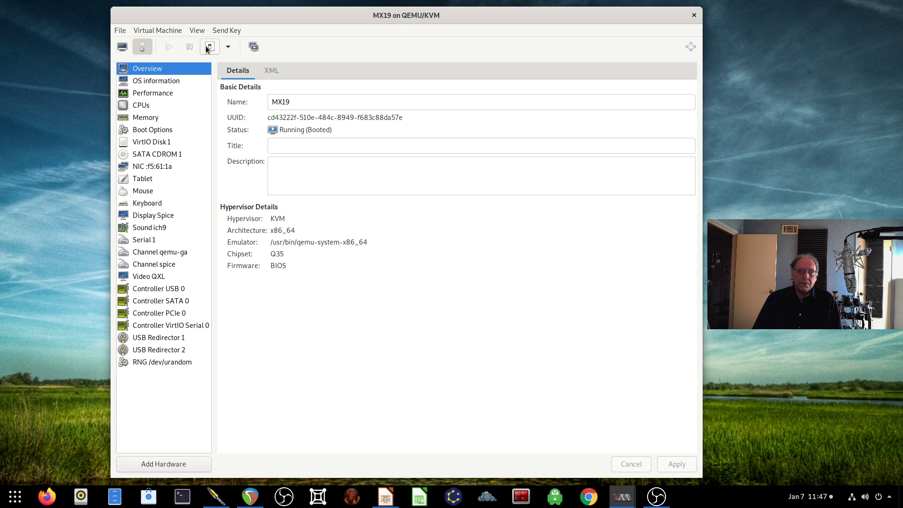
# Step: Shut down the MX19 guest from its console and close the MX19 window
pyautogui.click(122, 47)
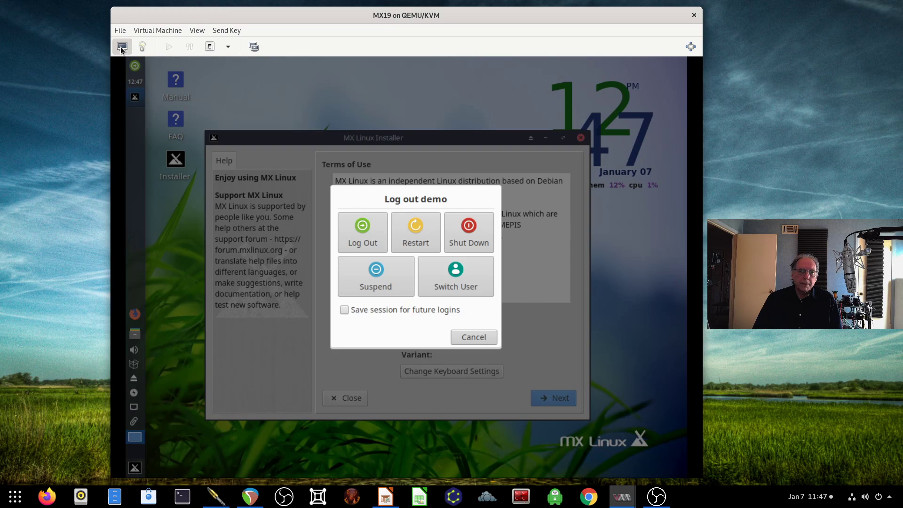
pyautogui.click(479, 241)
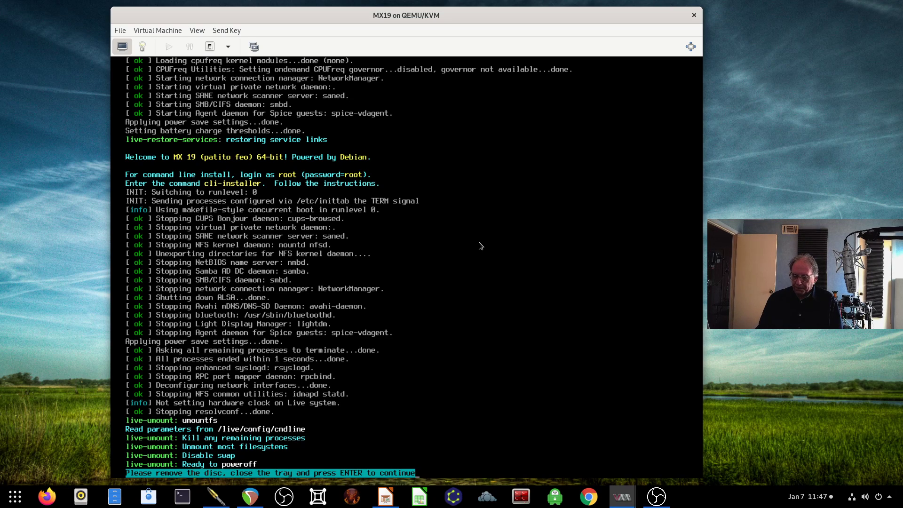
pyautogui.press('Return')
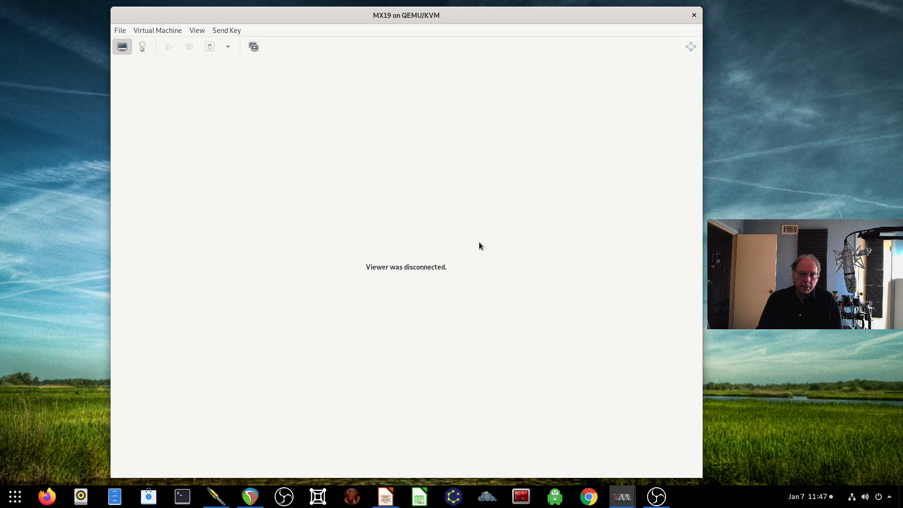
pyautogui.click(693, 15)
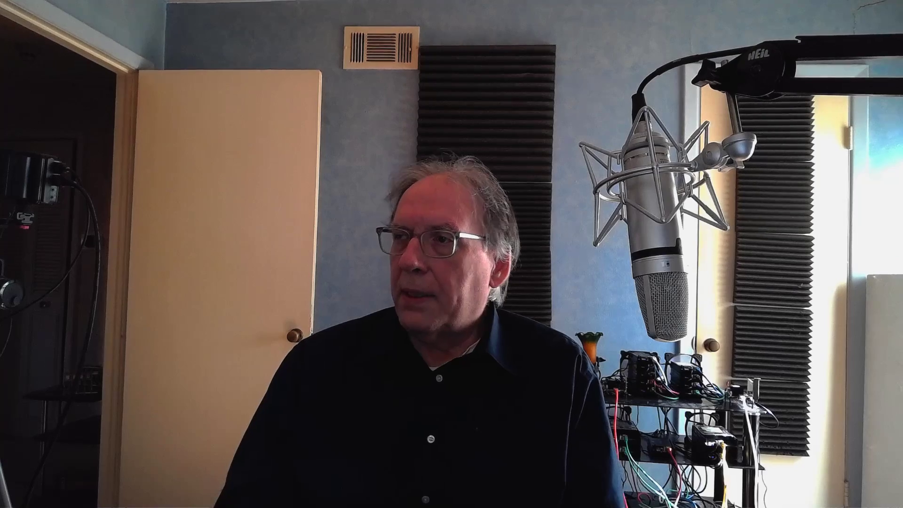